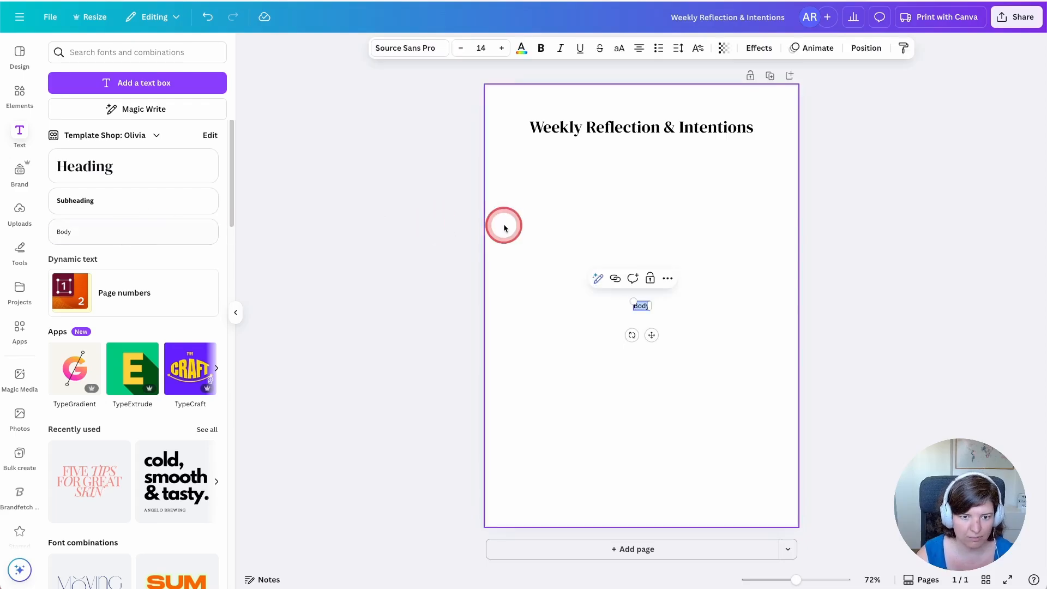
# - Place the "Date" label below the page title and add a long light grey-green rectangle beside it as the entry field
pyautogui.moveTo(654, 338); pyautogui.dragTo(532, 175)
pyautogui.click(19, 92)
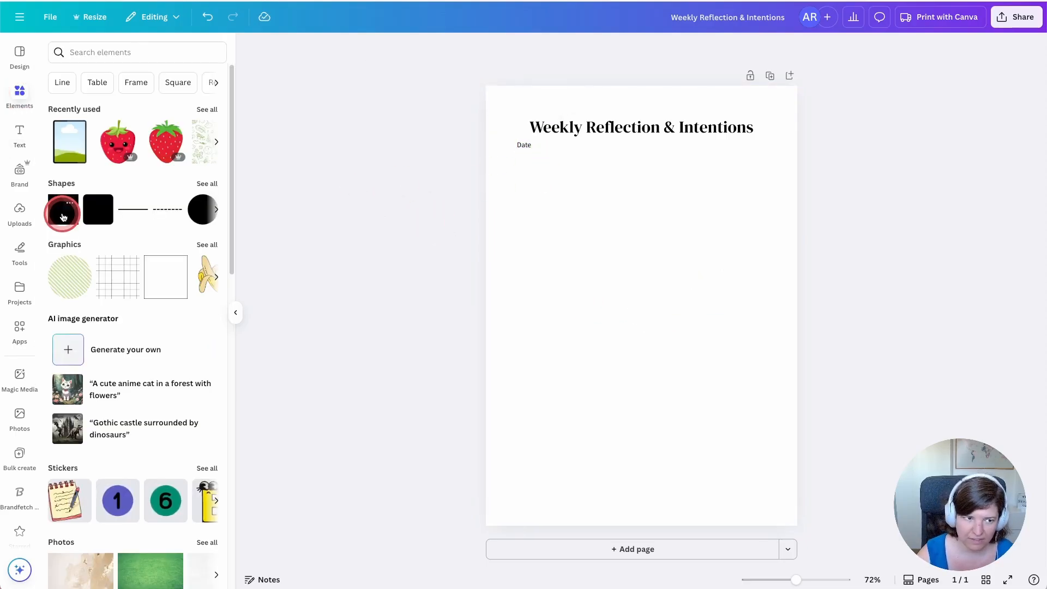
pyautogui.click(61, 218)
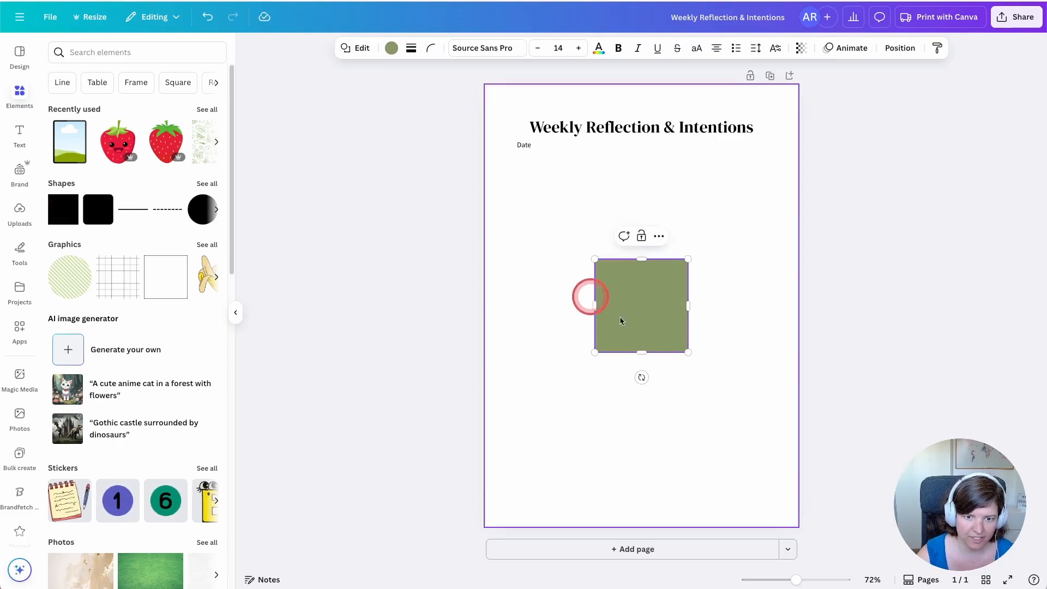
pyautogui.moveTo(640, 351); pyautogui.dragTo(765, 146)
pyautogui.click(393, 49)
pyautogui.click(123, 207)
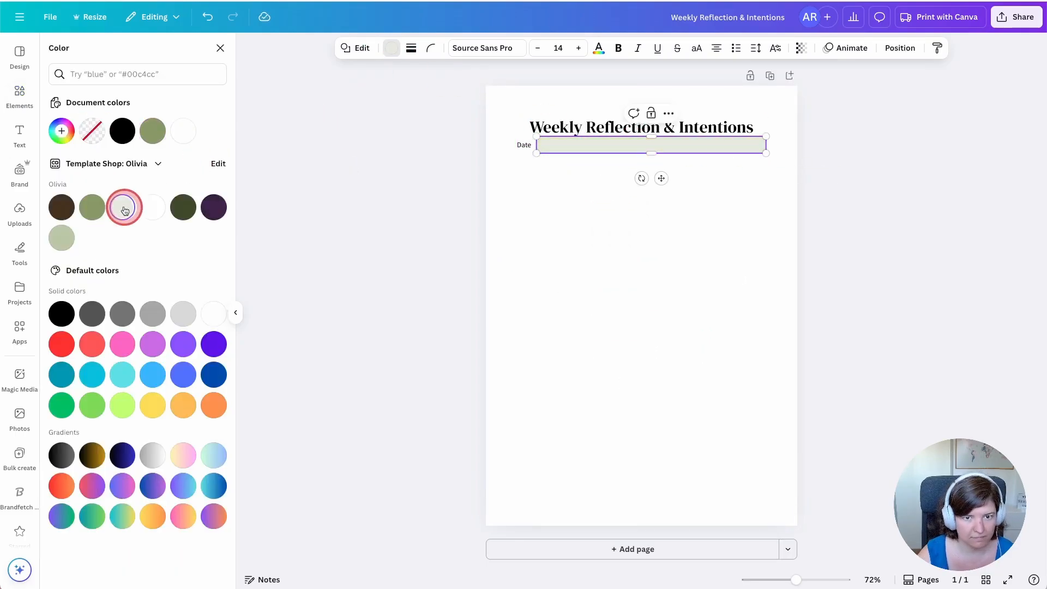
# - Move the Date label and its entry field slightly down, away from the page title
pyautogui.click(539, 197)
pyautogui.moveTo(615, 200); pyautogui.dragTo(523, 145)
pyautogui.click(680, 222)
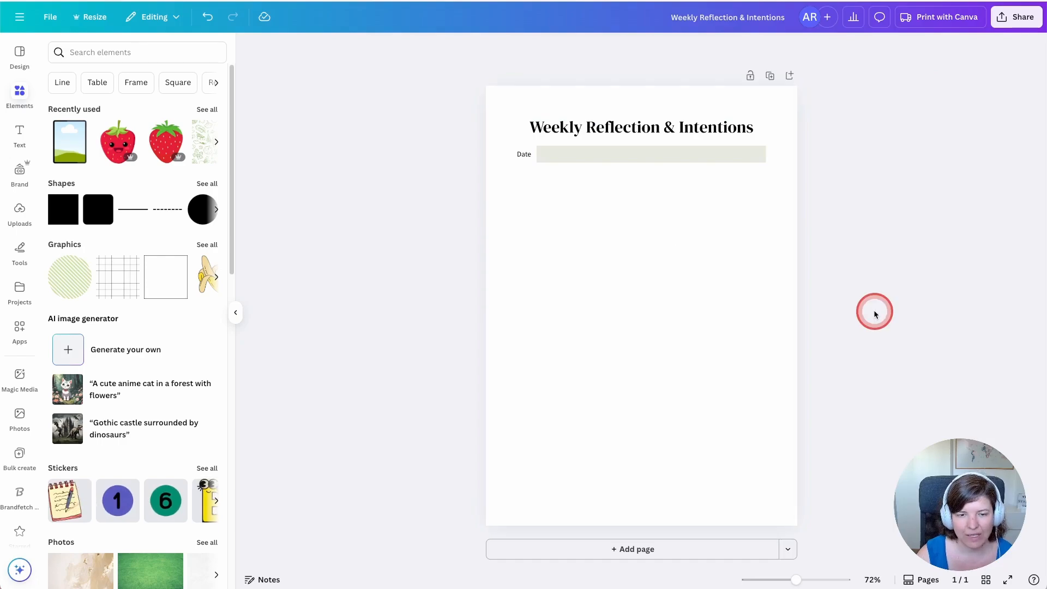
# - Add "What went well for you this week?" with its celebrate-your-wins prompt, and a full-width light grey-green answer box beneath
pyautogui.write('What went well for you this week? Take a moment to celebrate any wins or progress, big or small.')
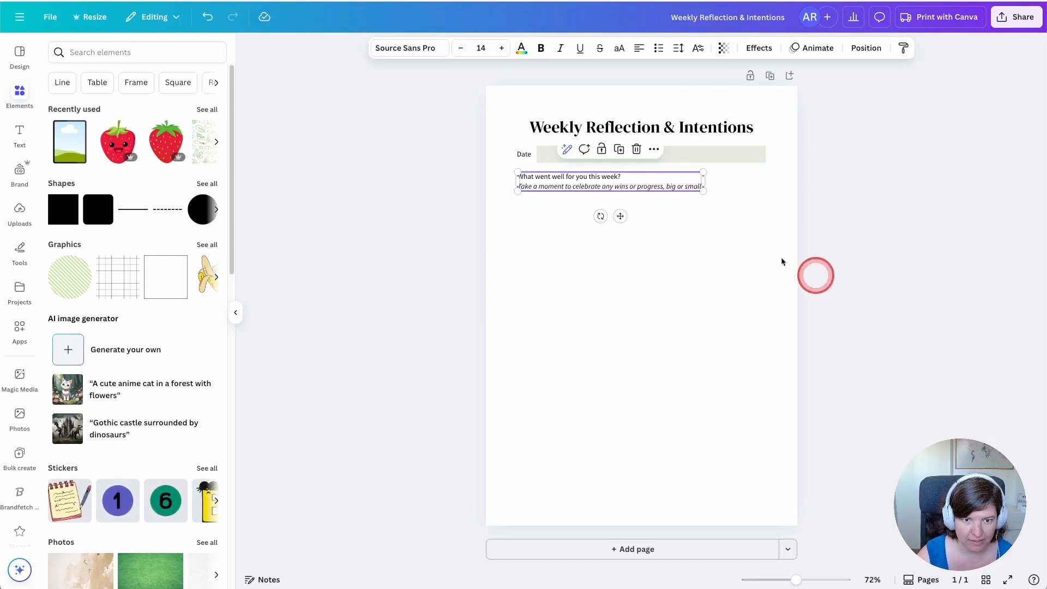
pyautogui.click(64, 210)
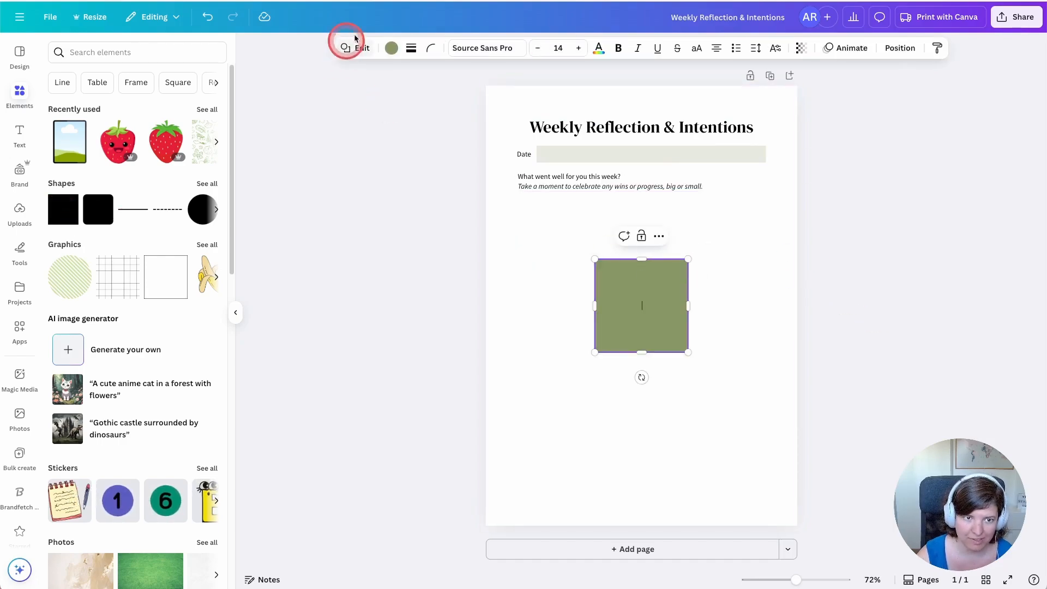
pyautogui.click(122, 207)
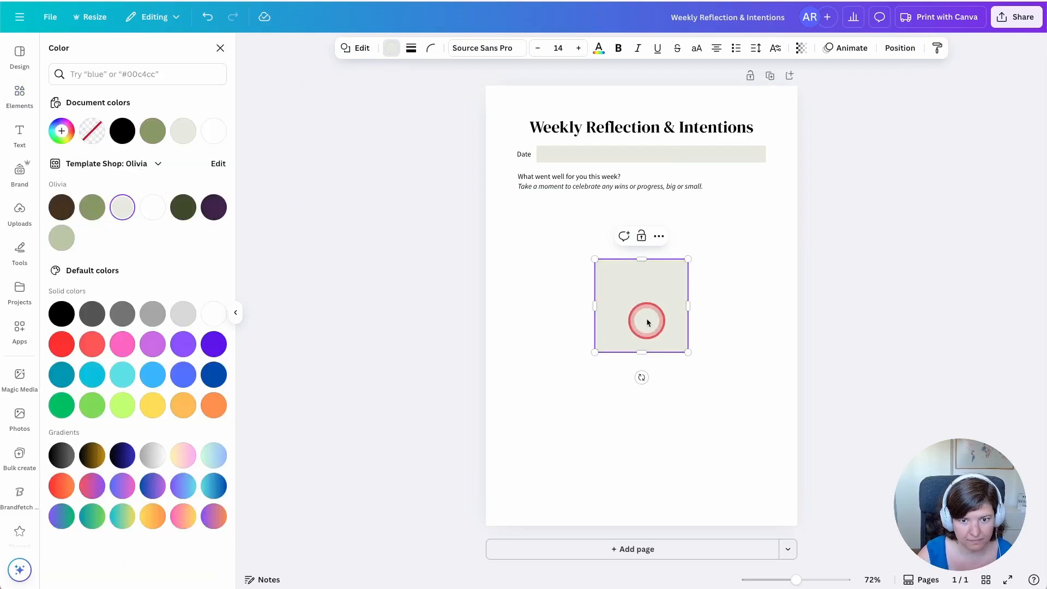
pyautogui.moveTo(646, 298); pyautogui.dragTo(547, 233)
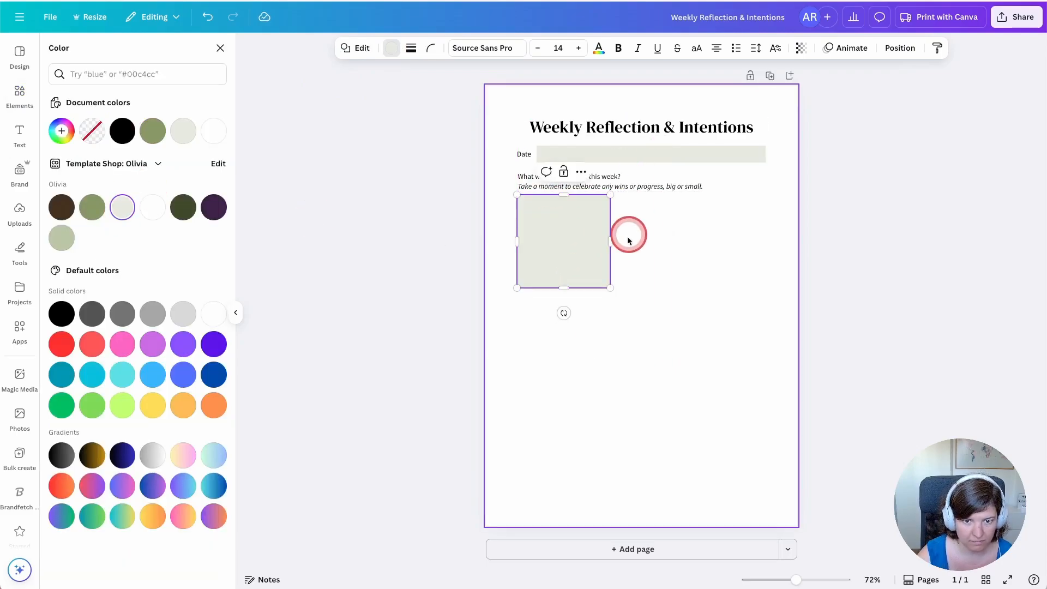
pyautogui.moveTo(610, 242); pyautogui.dragTo(765, 241)
pyautogui.moveTo(639, 287); pyautogui.dragTo(640, 268)
pyautogui.click(841, 221)
pyautogui.click(617, 222)
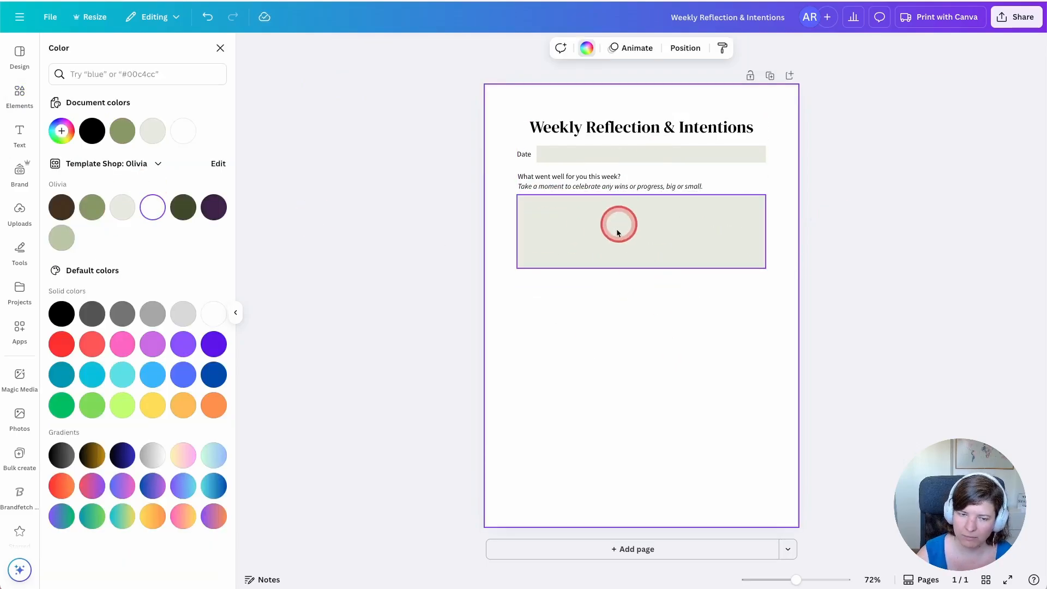
pyautogui.click(632, 310)
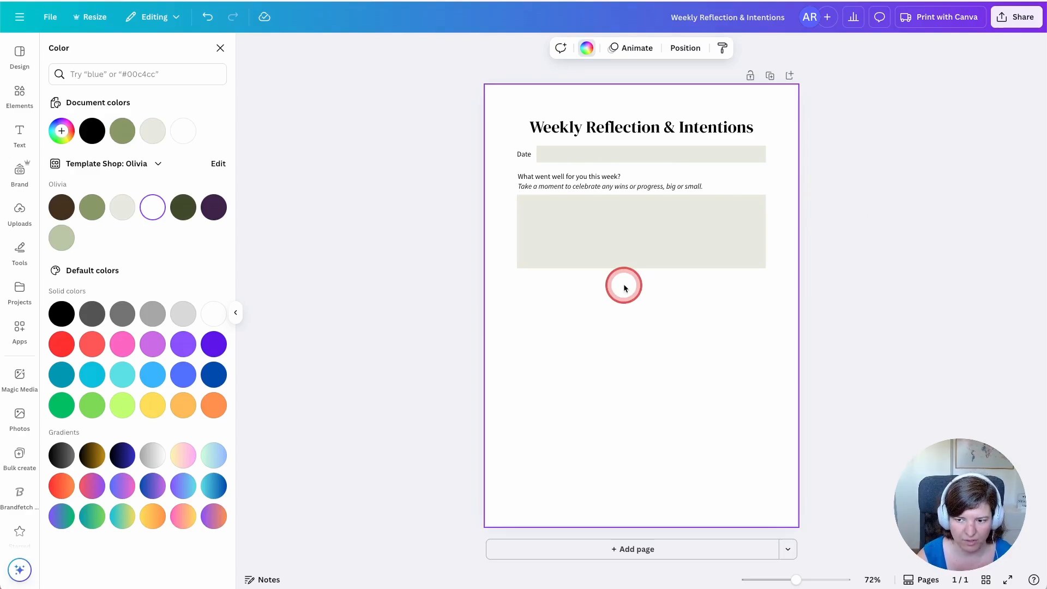
# - Add the left-aligned body text "Which habits would you like to focus on next week?" below the answer box
pyautogui.click(26, 137)
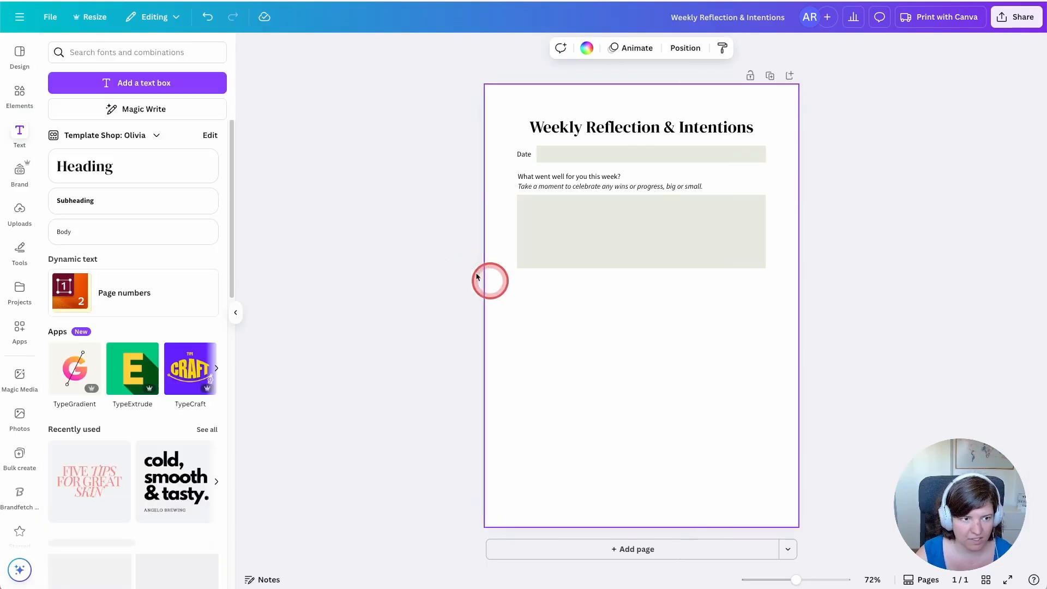
pyautogui.click(124, 228)
pyautogui.write('Which habits would you like to focus on next week?')
pyautogui.moveTo(719, 307); pyautogui.dragTo(756, 307)
pyautogui.click(636, 50)
pyautogui.moveTo(667, 338); pyautogui.dragTo(624, 312)
pyautogui.click(583, 343)
# - Add a small light grey-green square below the habits question as a checkbox
pyautogui.click(20, 93)
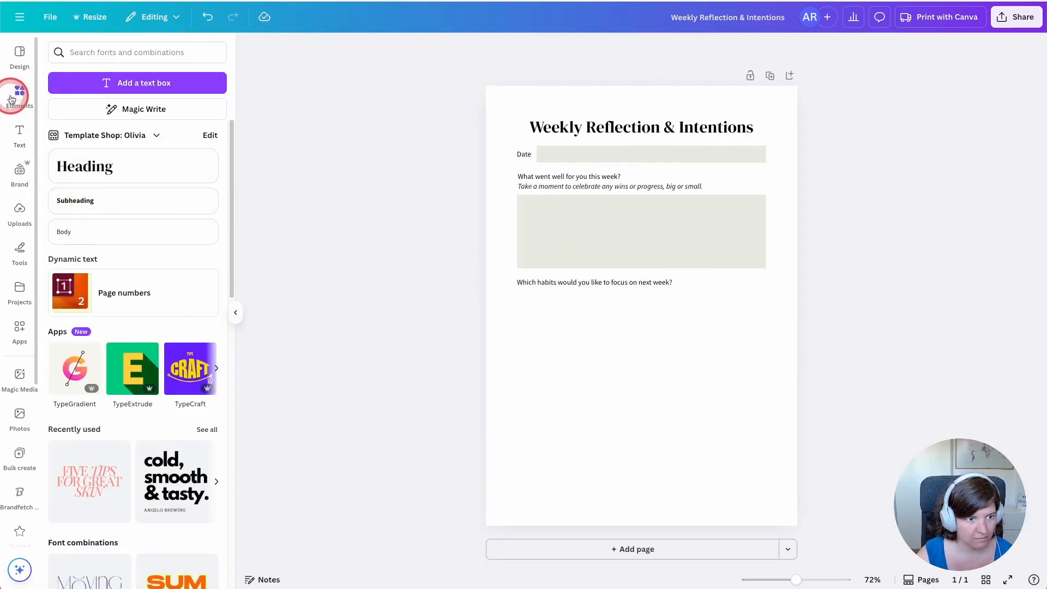
pyautogui.click(381, 289)
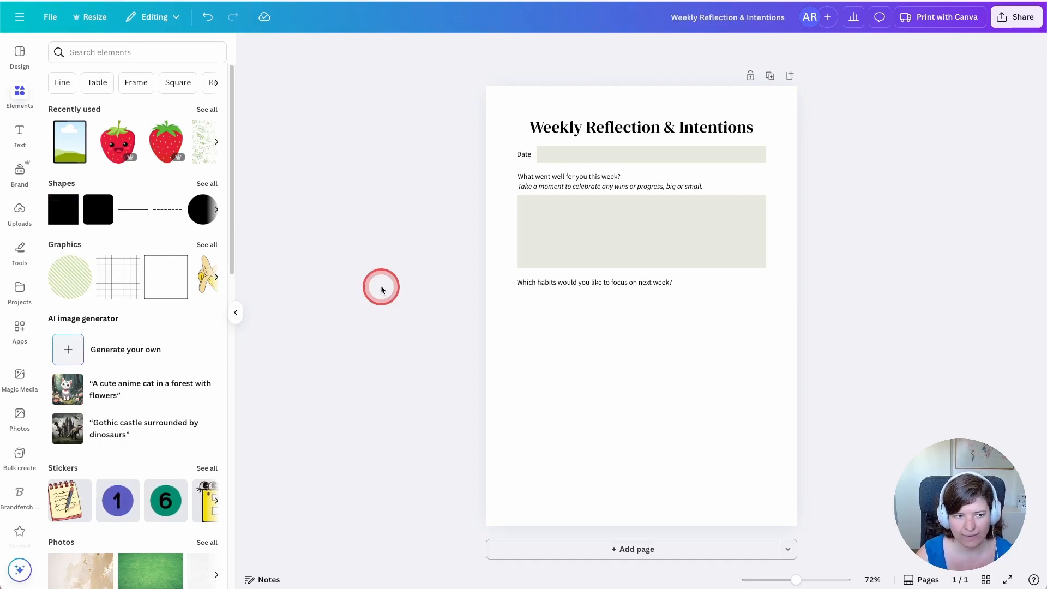
pyautogui.click(63, 209)
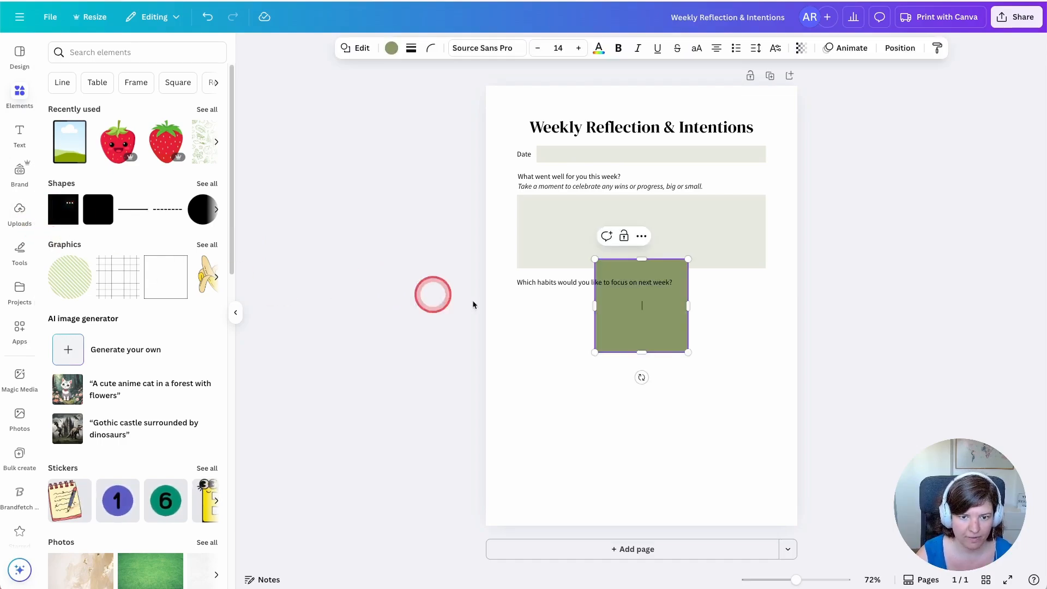
pyautogui.moveTo(642, 257); pyautogui.dragTo(533, 331)
pyautogui.click(390, 48)
pyautogui.click(125, 209)
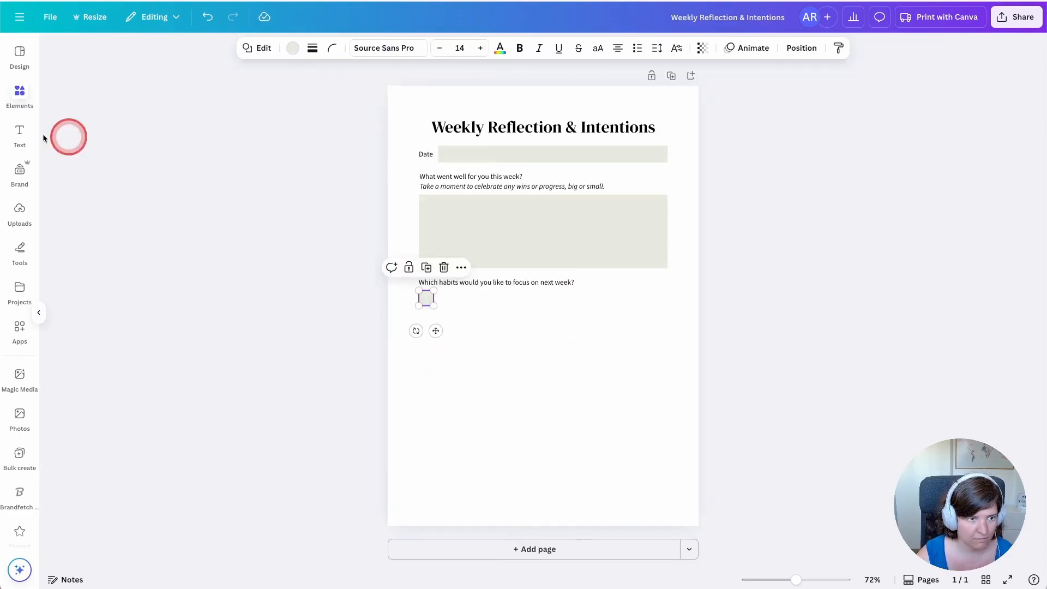
# - Add a wide left-aligned body text box beside the checkbox square reading "Consistent morning routine"
pyautogui.click(20, 136)
pyautogui.click(116, 237)
pyautogui.moveTo(535, 318); pyautogui.dragTo(718, 318)
pyautogui.moveTo(626, 335); pyautogui.dragTo(644, 324)
pyautogui.click(639, 48)
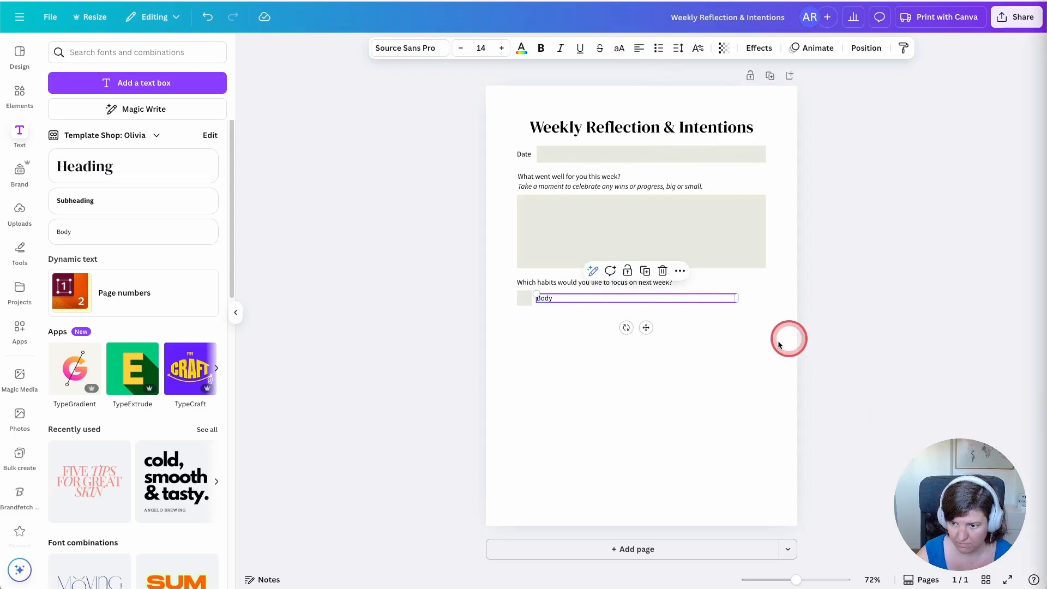
pyautogui.click(567, 302)
pyautogui.write('Consistent morning routine')
pyautogui.press('BackSpace')
pyautogui.press('super+a')
pyautogui.press('super+shift+period')
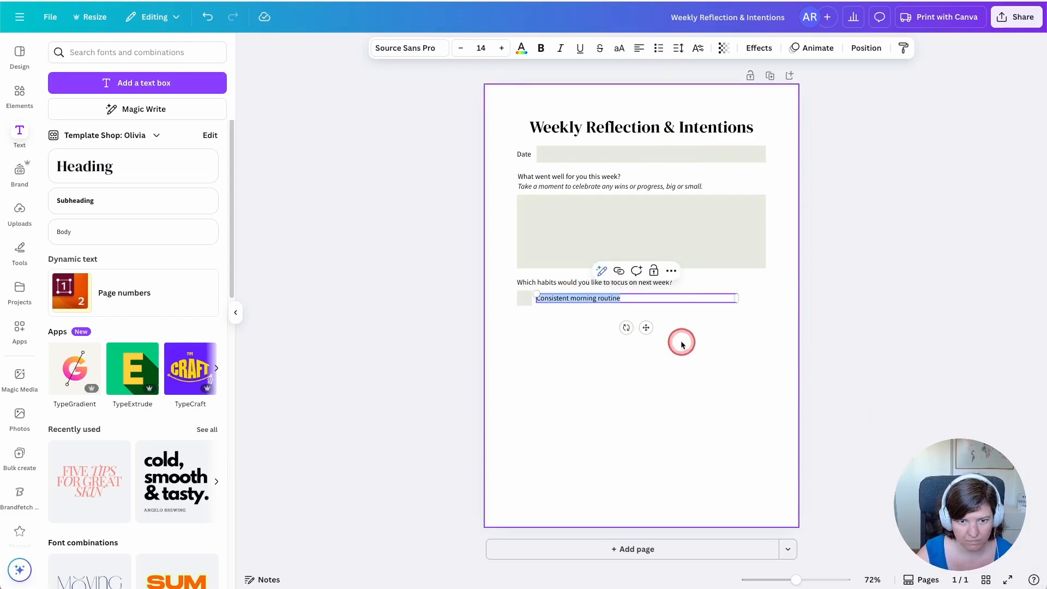
# - Group the checkbox with its label, then duplicate the group directly below and relabel the copy "Meditation or breathwork"
pyautogui.moveTo(509, 297); pyautogui.dragTo(576, 327)
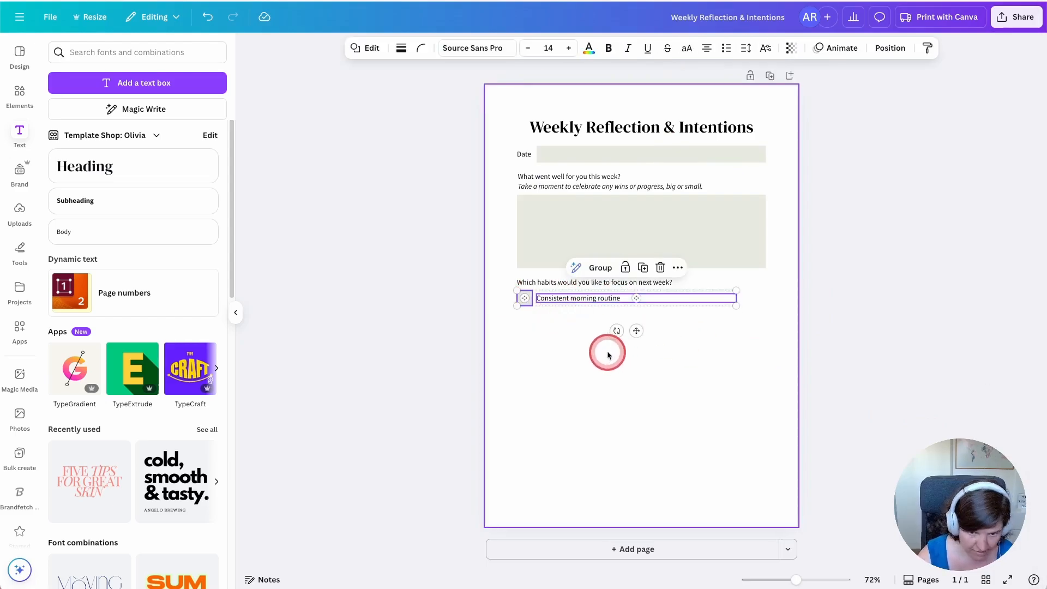
pyautogui.click(600, 267)
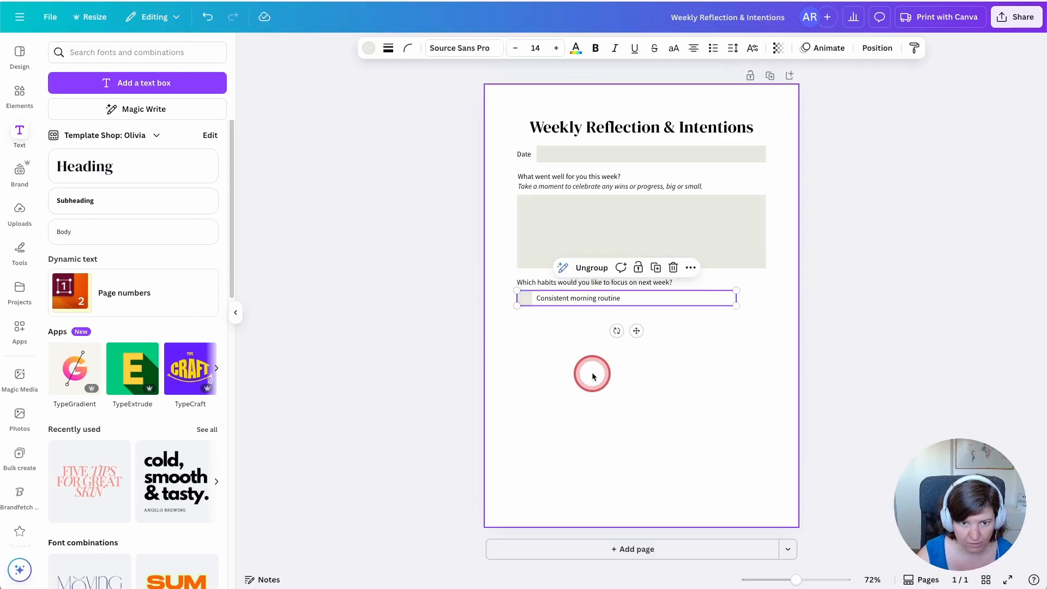
pyautogui.press('super+d')
pyautogui.moveTo(641, 337); pyautogui.dragTo(636, 350)
pyautogui.doubleClick(607, 318)
pyautogui.write('Meditation or breathwork')
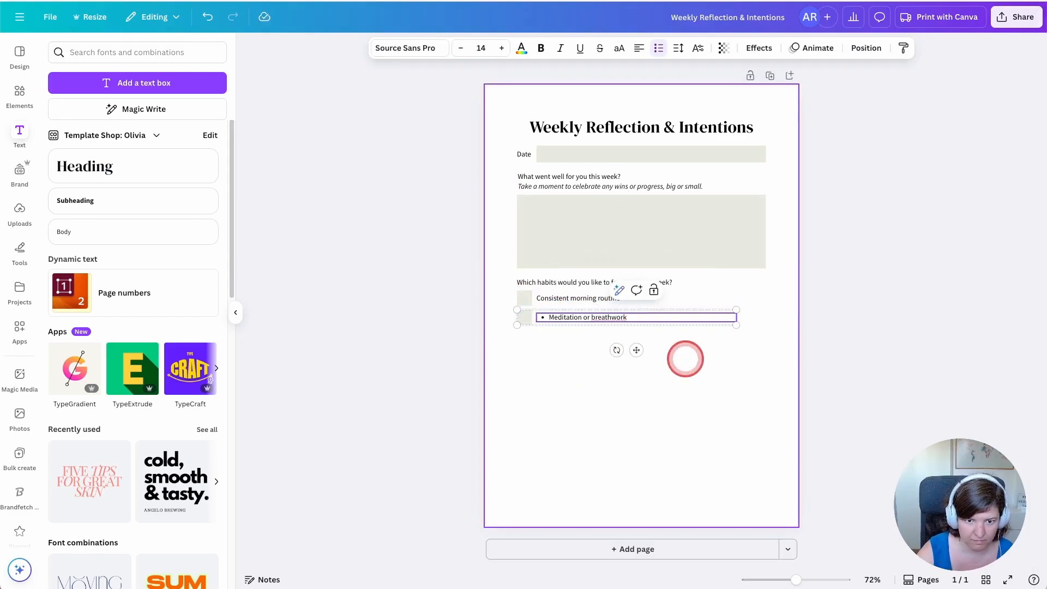
pyautogui.click(622, 370)
# - Duplicate the "Meditation or breathwork" row directly below it and left-align the three checklist rows
pyautogui.click(606, 318)
pyautogui.press('super+d')
pyautogui.moveTo(642, 356); pyautogui.dragTo(636, 371)
pyautogui.moveTo(568, 366); pyautogui.dragTo(515, 297)
pyautogui.click(717, 48)
pyautogui.click(183, 182)
pyautogui.click(566, 382)
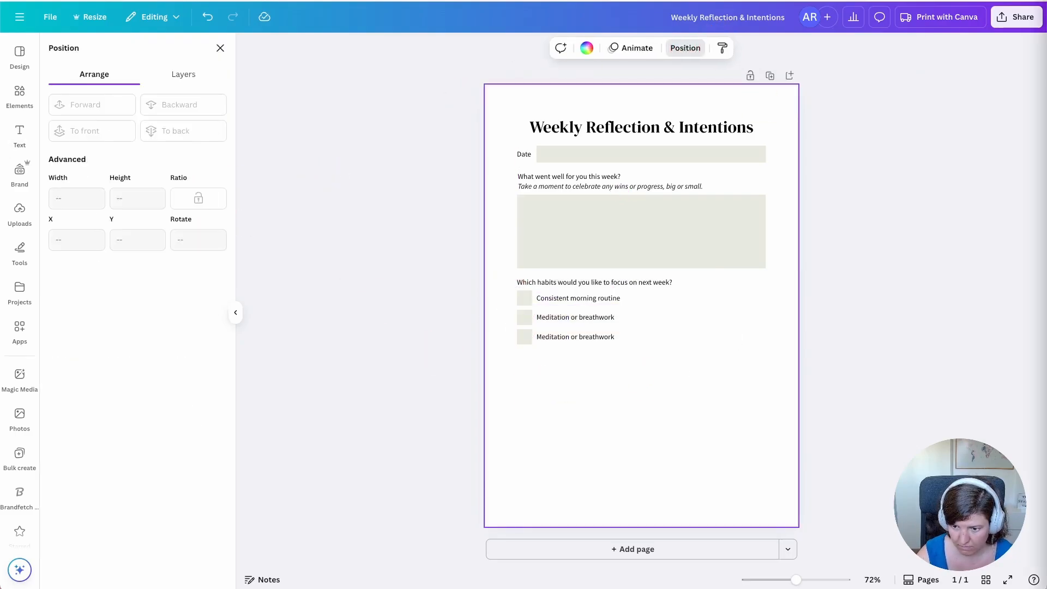
# - Change the third checklist row's label to "Regular exercise"
pyautogui.doubleClick(600, 337)
pyautogui.write('Regular exercise')
pyautogui.click(646, 388)
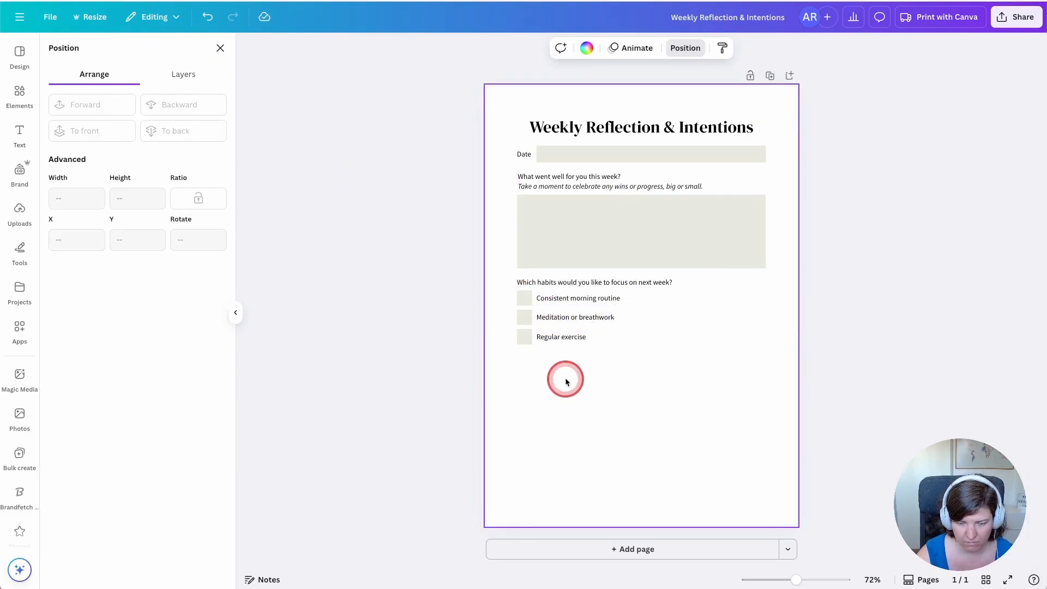
# - Duplicate the "Regular exercise" row below it and relabel the copy "Nourishing meals"
pyautogui.moveTo(566, 378); pyautogui.dragTo(514, 338)
pyautogui.press('super+d')
pyautogui.moveTo(643, 377); pyautogui.dragTo(636, 390)
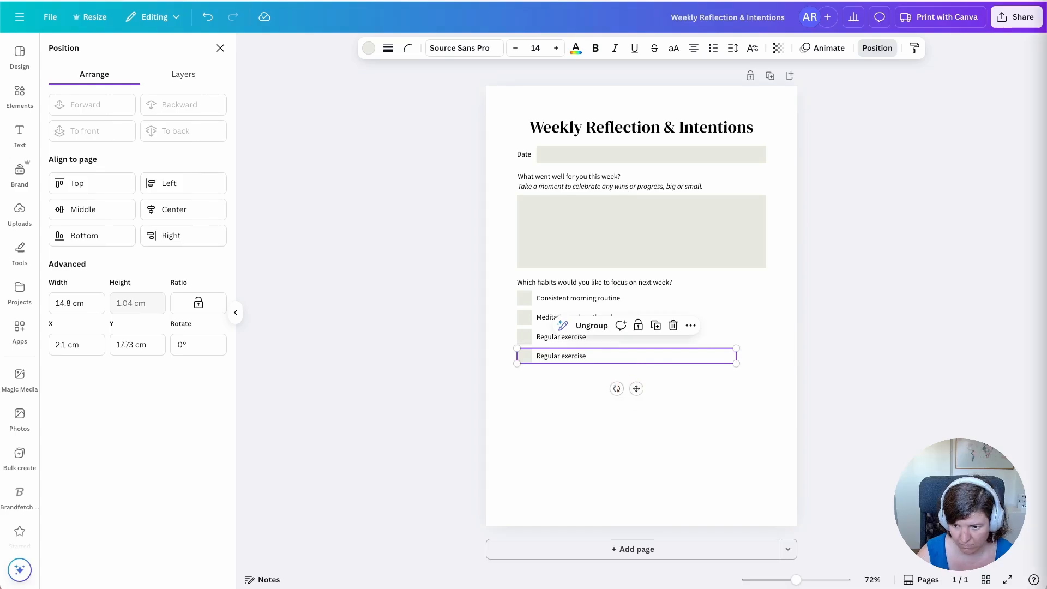
pyautogui.doubleClick(600, 356)
pyautogui.write('Nourishing meals')
# - Duplicate the "Nourishing meals" row below it and relabel the copy "Journaling"
pyautogui.moveTo(571, 389); pyautogui.dragTo(515, 350)
pyautogui.press('super+d')
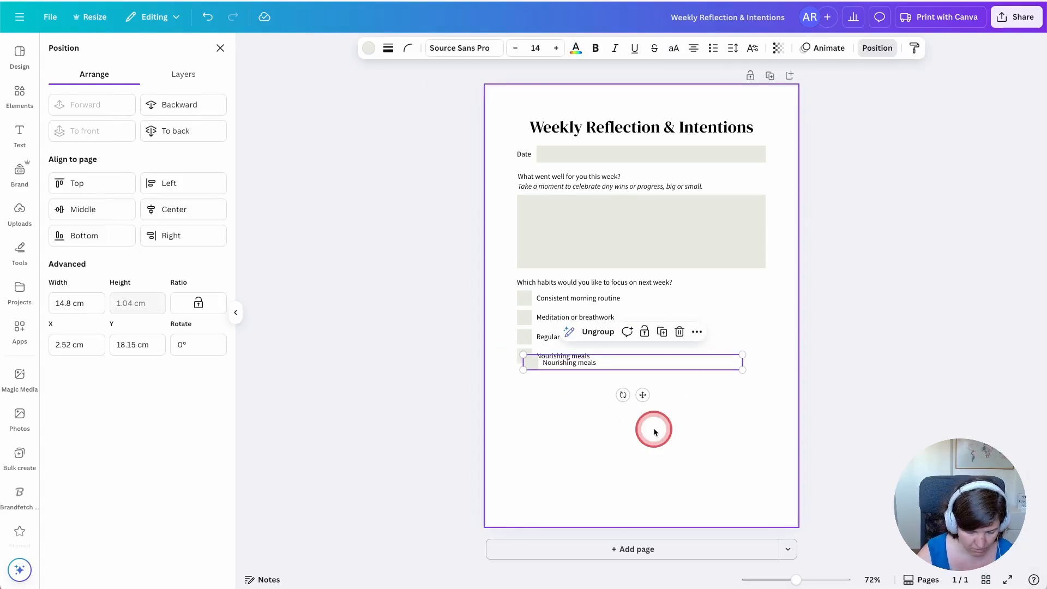
pyautogui.moveTo(643, 396); pyautogui.dragTo(638, 432)
pyautogui.doubleClick(574, 376)
pyautogui.write('Journaling')
pyautogui.click(674, 451)
# - Duplicate the "Journaling" row below it and relabel the copy "Reaching out to your support network"
pyautogui.click(522, 380)
pyautogui.press('super+d')
pyautogui.doubleClick(558, 394)
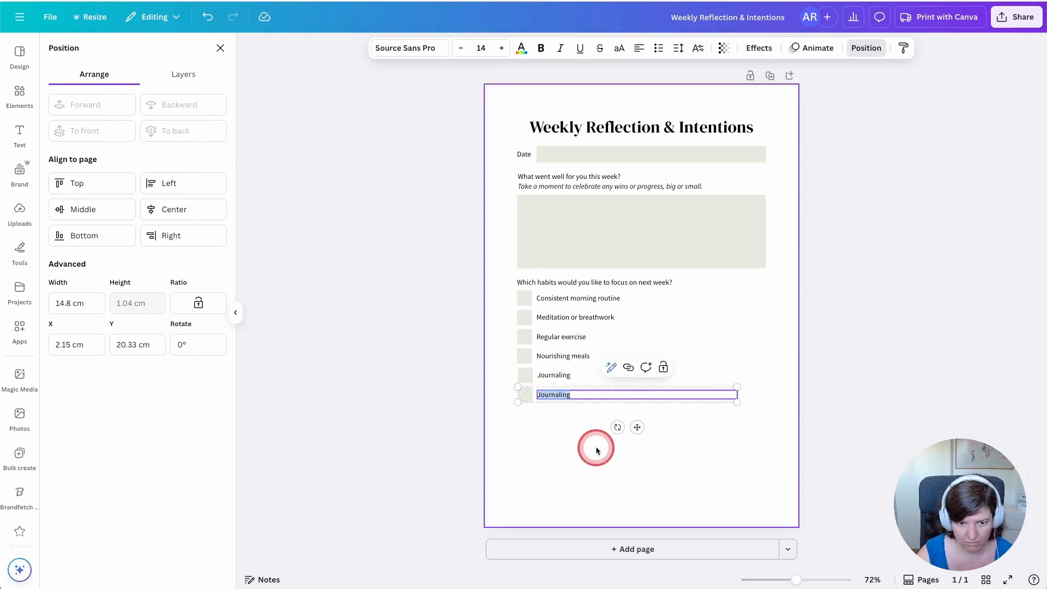
pyautogui.write('Reaching out to your support network')
pyautogui.click(595, 447)
# - Duplicate the "Reaching out to your support network" row below it and relabel the copy "Taking breaks and practicing self-care"
pyautogui.moveTo(567, 432); pyautogui.dragTo(509, 397)
pyautogui.press('super+d')
pyautogui.moveTo(644, 438); pyautogui.dragTo(641, 444)
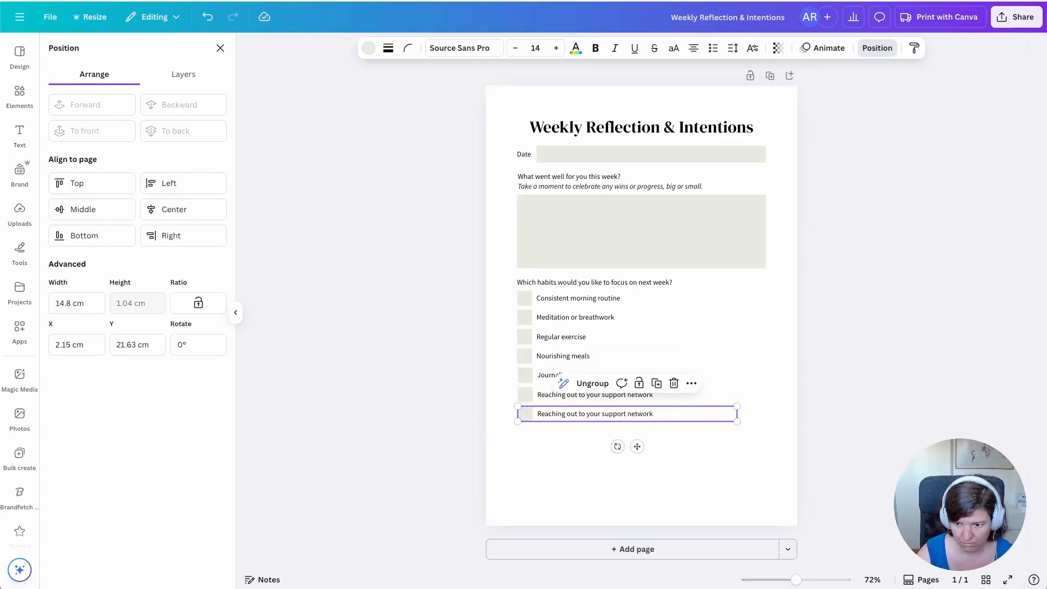
pyautogui.doubleClick(600, 410)
pyautogui.write('Taking breaks and practicing self-care')
pyautogui.click(599, 449)
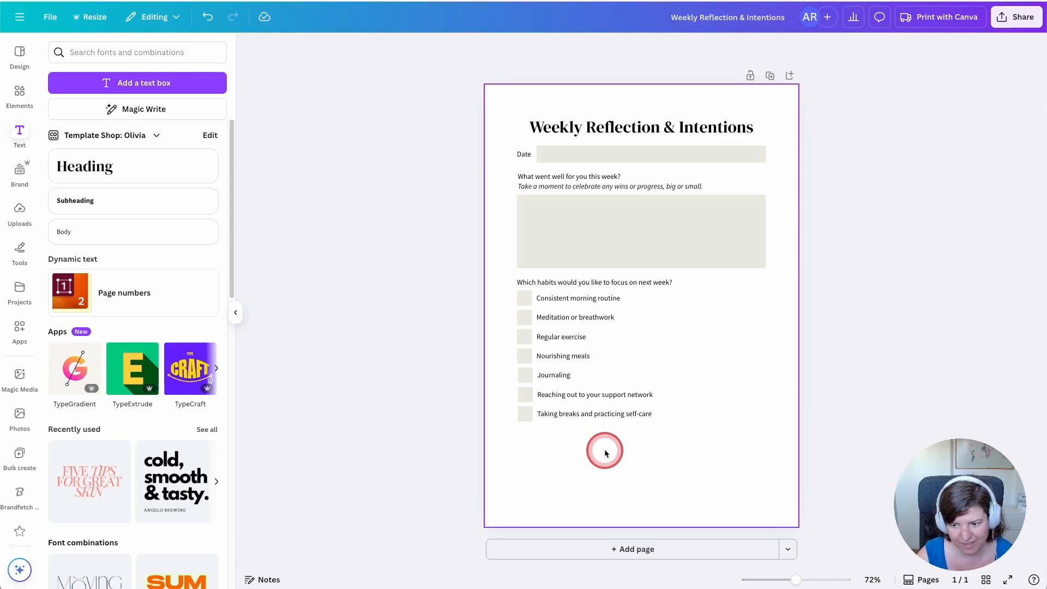
# - Left-align all the checklist rows with one another
pyautogui.moveTo(605, 452); pyautogui.dragTo(509, 292)
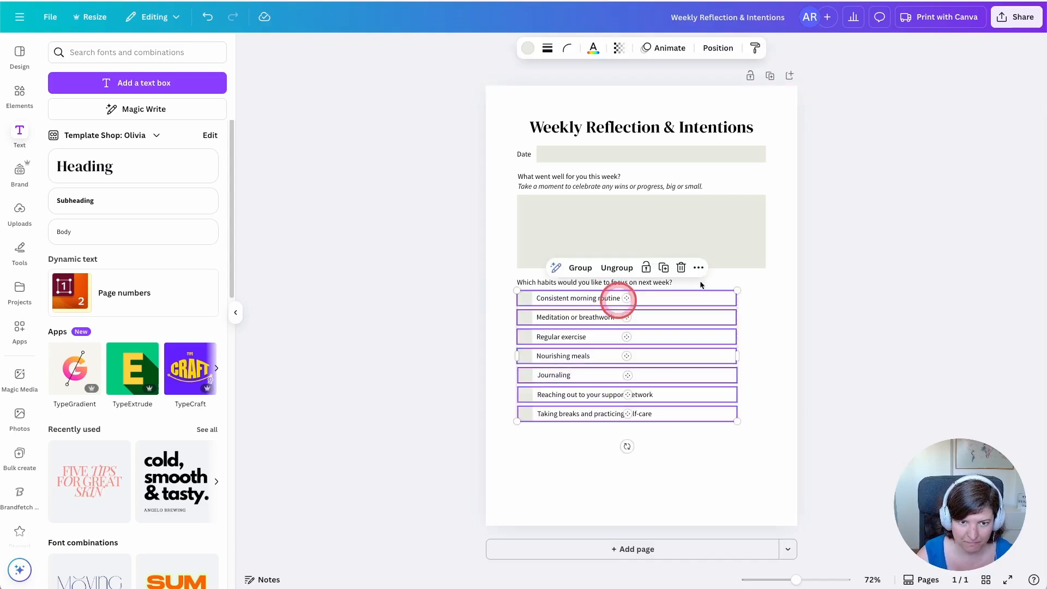
pyautogui.click(699, 41)
pyautogui.click(177, 185)
pyautogui.click(778, 329)
pyautogui.click(356, 282)
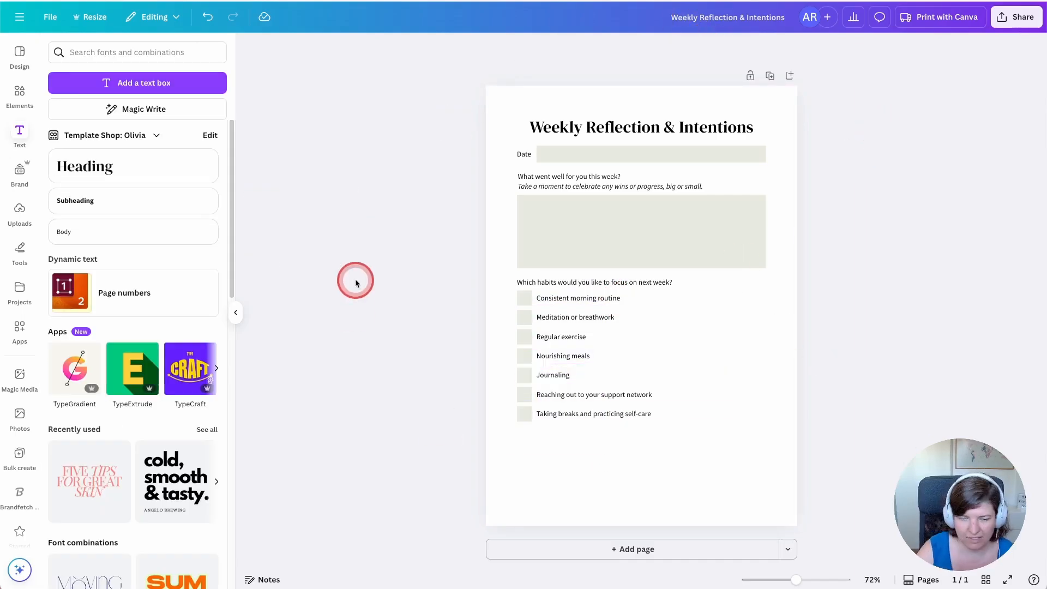
# - Add body text about 16.8 cm wide below the checklist reading "Want more ideas for healthy habits? Check out this article."
pyautogui.click(108, 232)
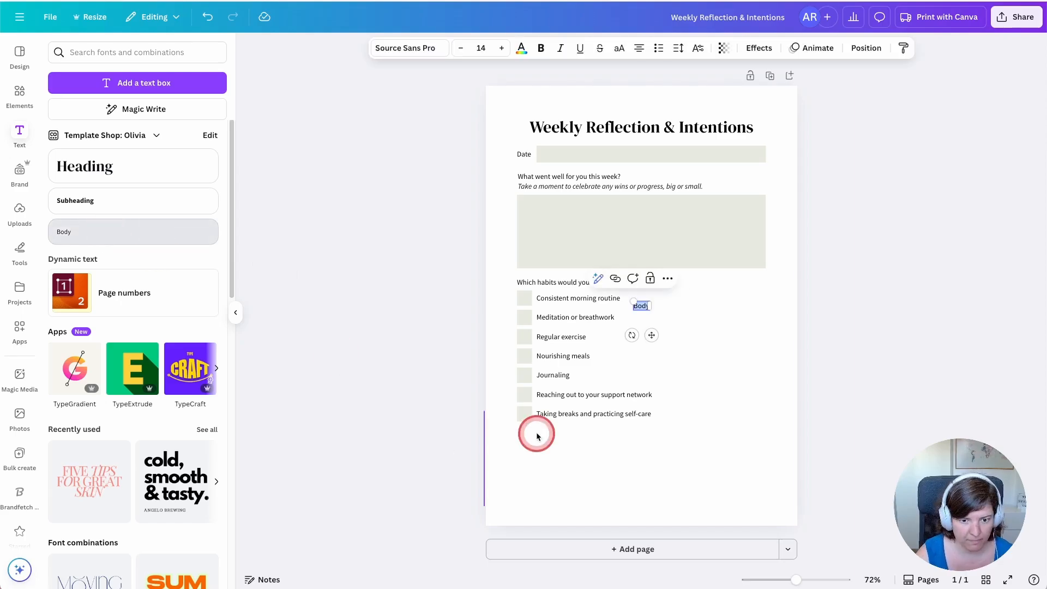
pyautogui.moveTo(654, 334); pyautogui.dragTo(771, 449)
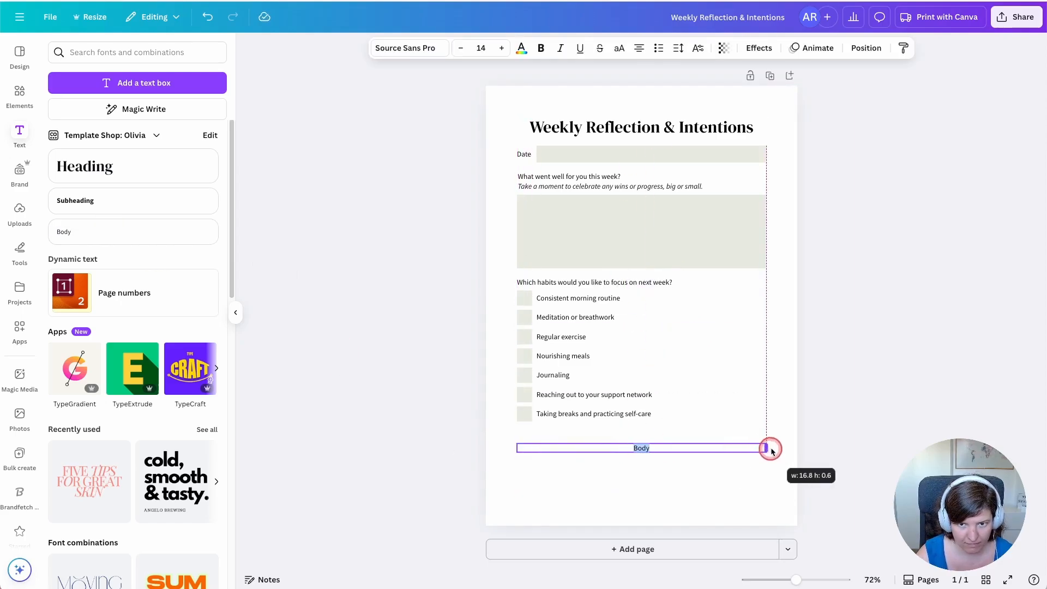
pyautogui.write('Want more ideas for healthy habits? Check out this article.')
# - Link the words "Check out this article." in the note below the checklist to the business website's URL
pyautogui.click(630, 447)
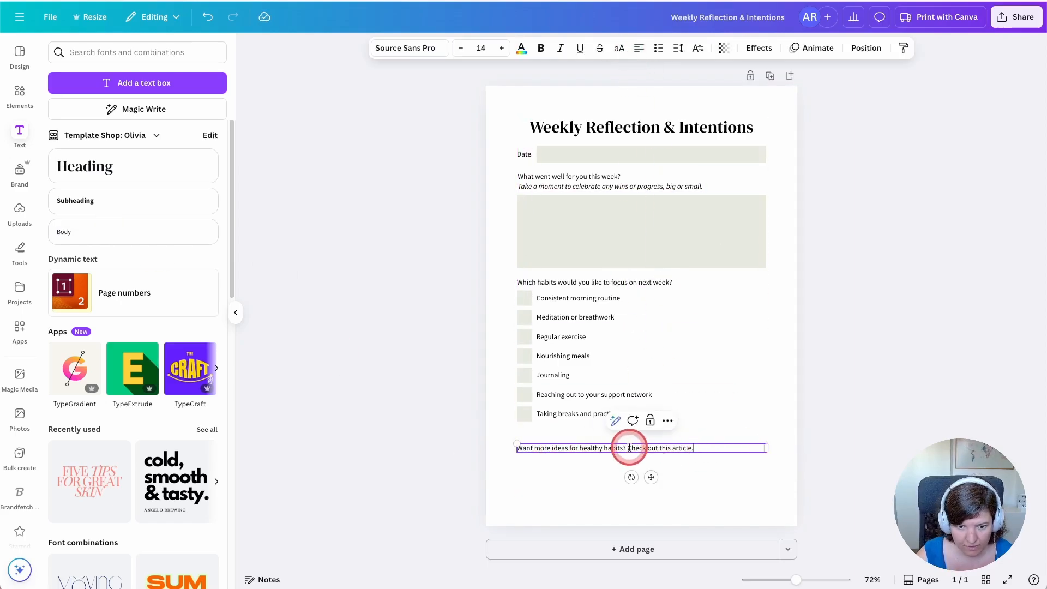
pyautogui.moveTo(693, 449); pyautogui.dragTo(696, 449)
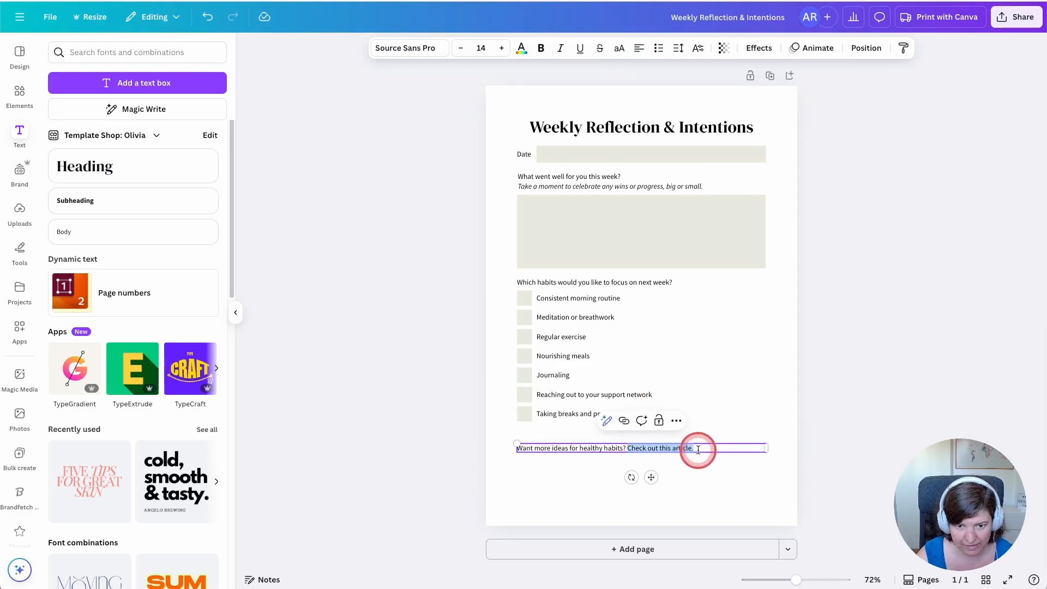
pyautogui.click(624, 422)
pyautogui.write('ht')
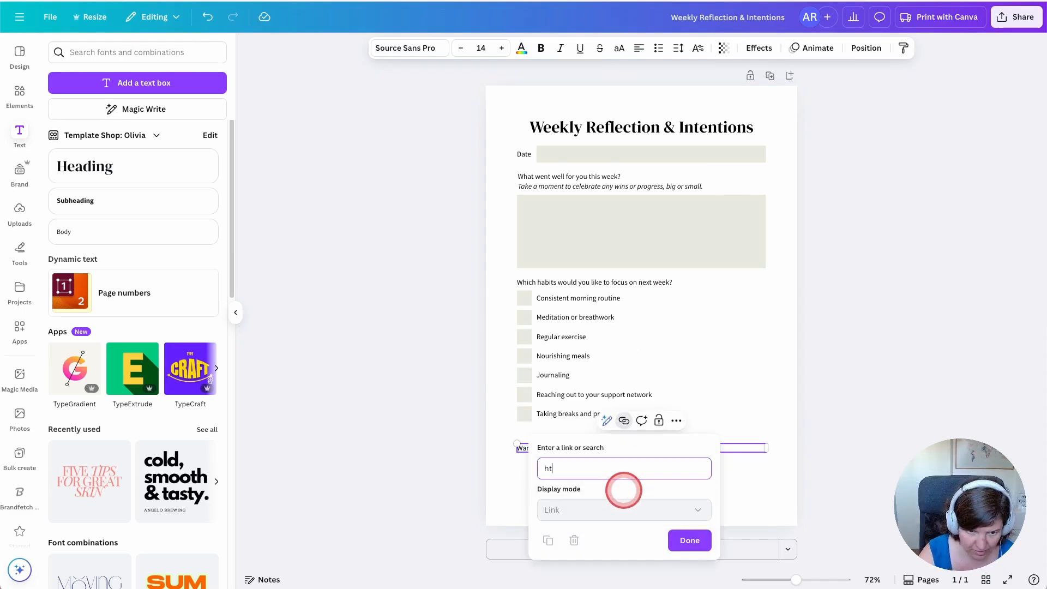
pyautogui.write('tps://www.anouskarood.com')
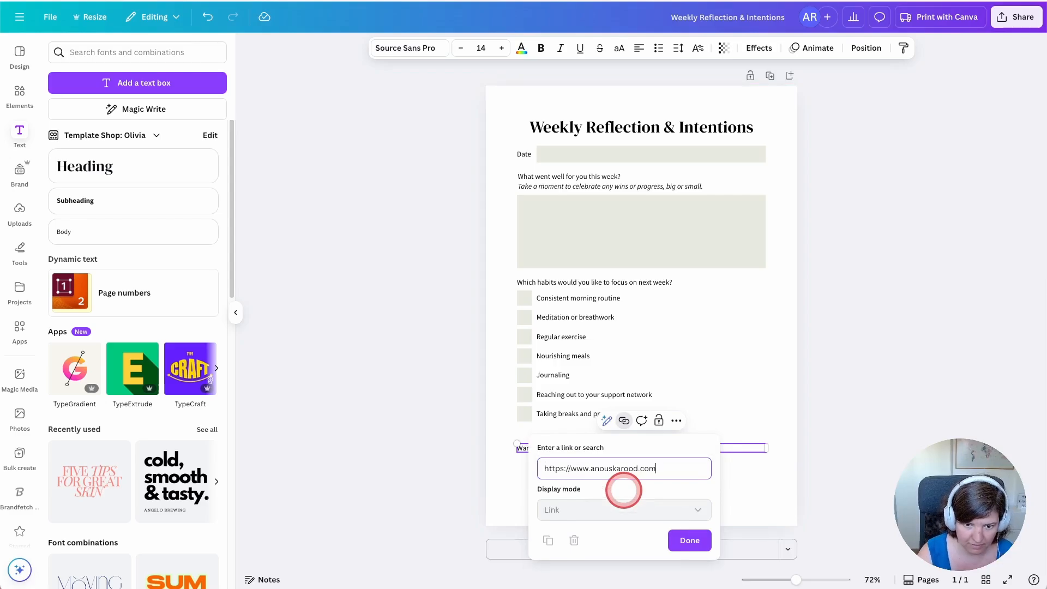
pyautogui.click(681, 541)
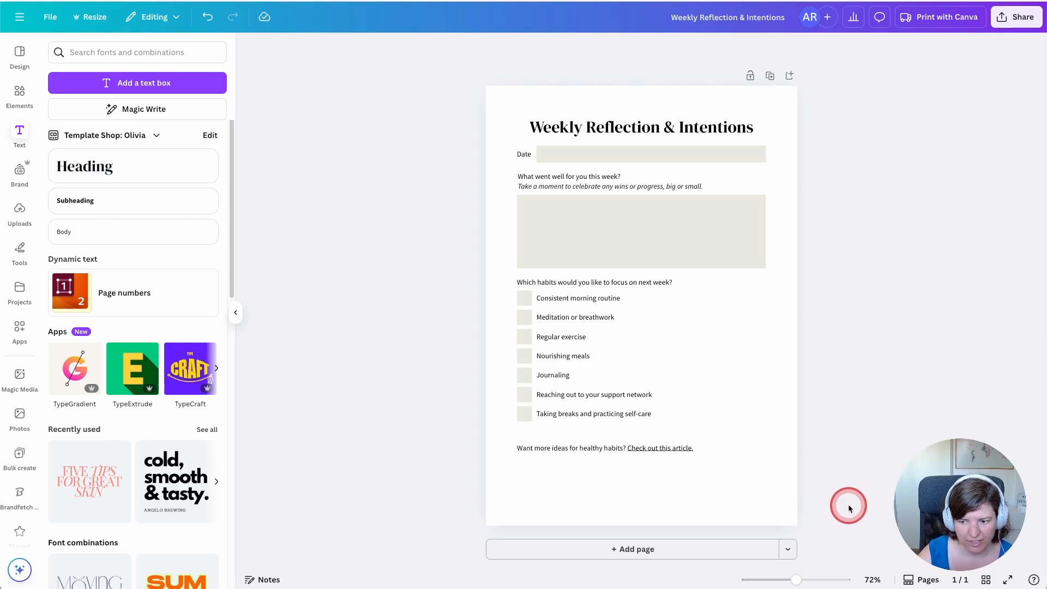
# - Add a blank second page and place body text reading "Link to another page" below the article note on page 1
pyautogui.click(627, 548)
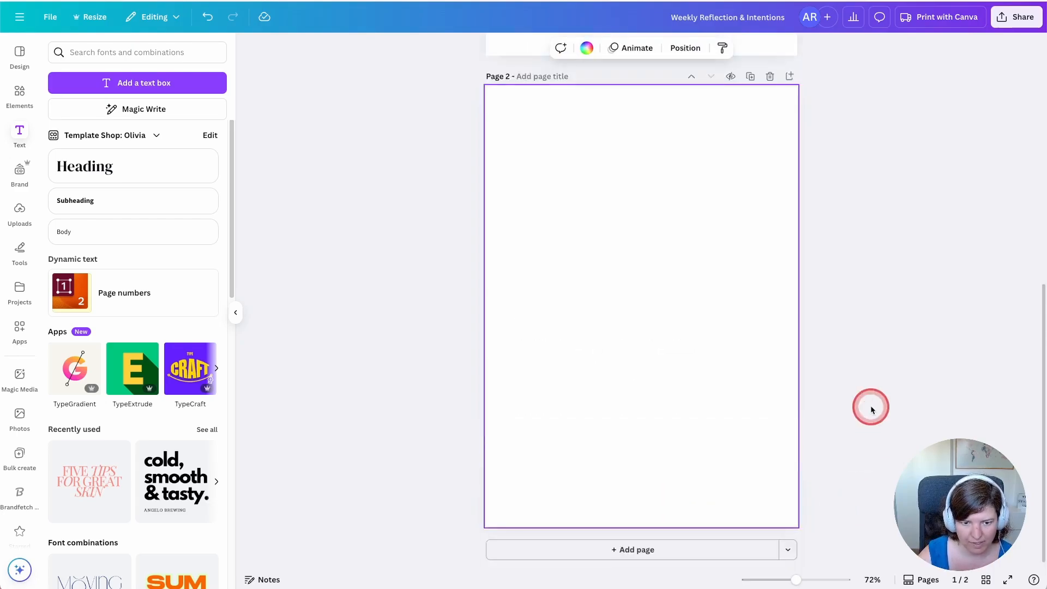
pyautogui.scroll(10, 664, 435)
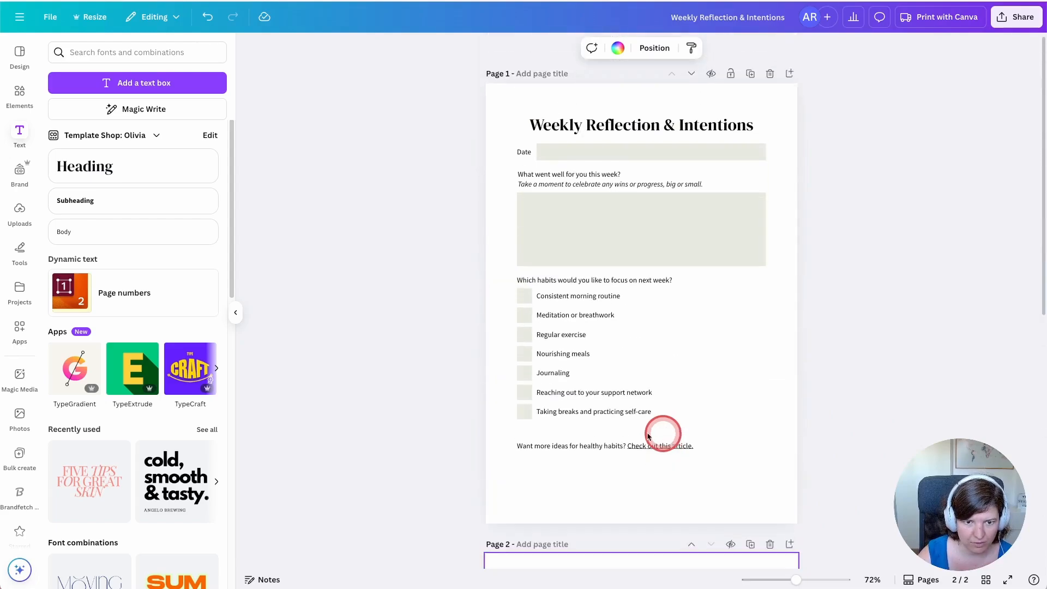
pyautogui.click(125, 232)
pyautogui.moveTo(651, 333); pyautogui.dragTo(620, 471)
pyautogui.write('Link to another page')
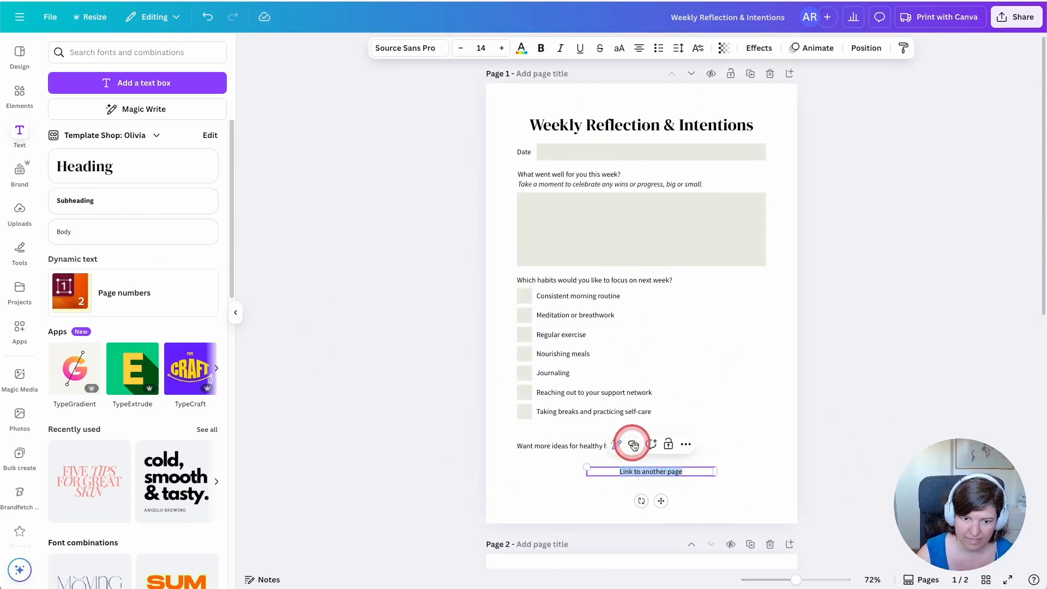
# - Link the "Link to another page" text to page 2 of this document
pyautogui.click(634, 445)
pyautogui.click(637, 494)
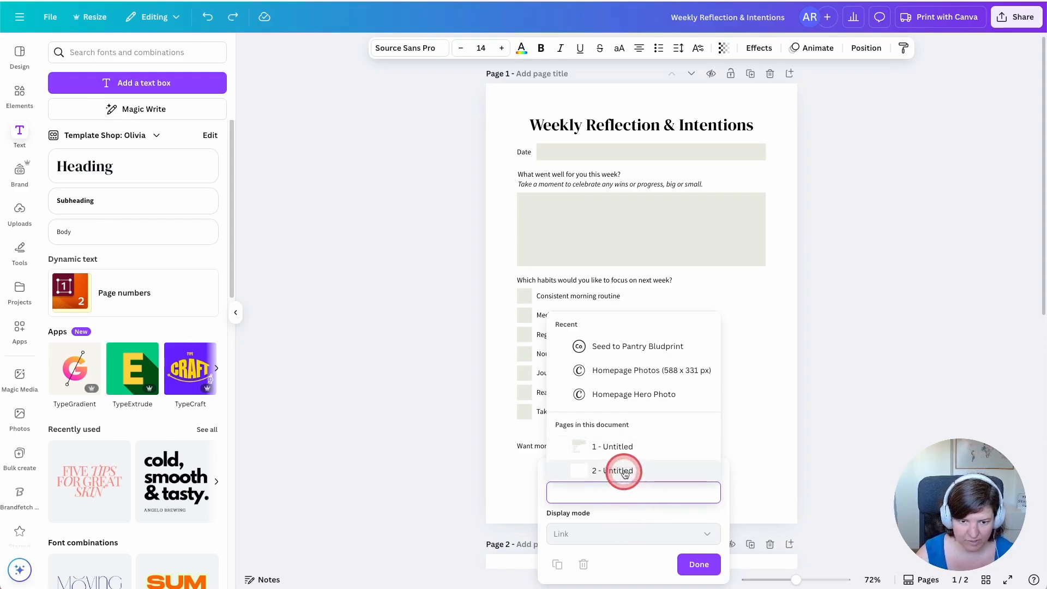
pyautogui.click(647, 472)
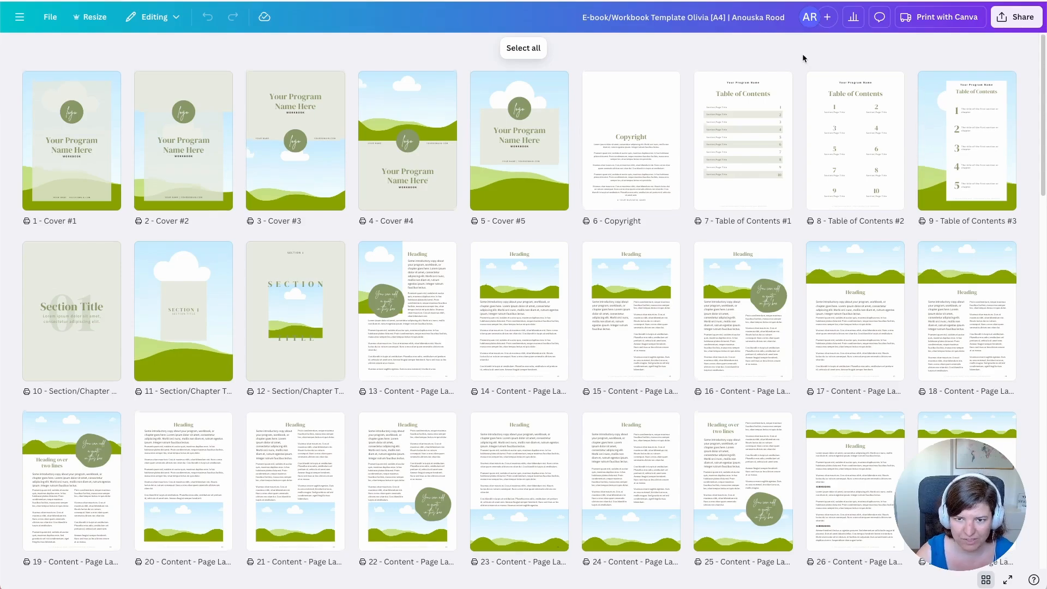
# - Browse the page layouts of the Olivia, Kate and Nora A4 e-book/workbook templates
pyautogui.scroll(-3, 803, 57)
pyautogui.scroll(-2, 802, 57)
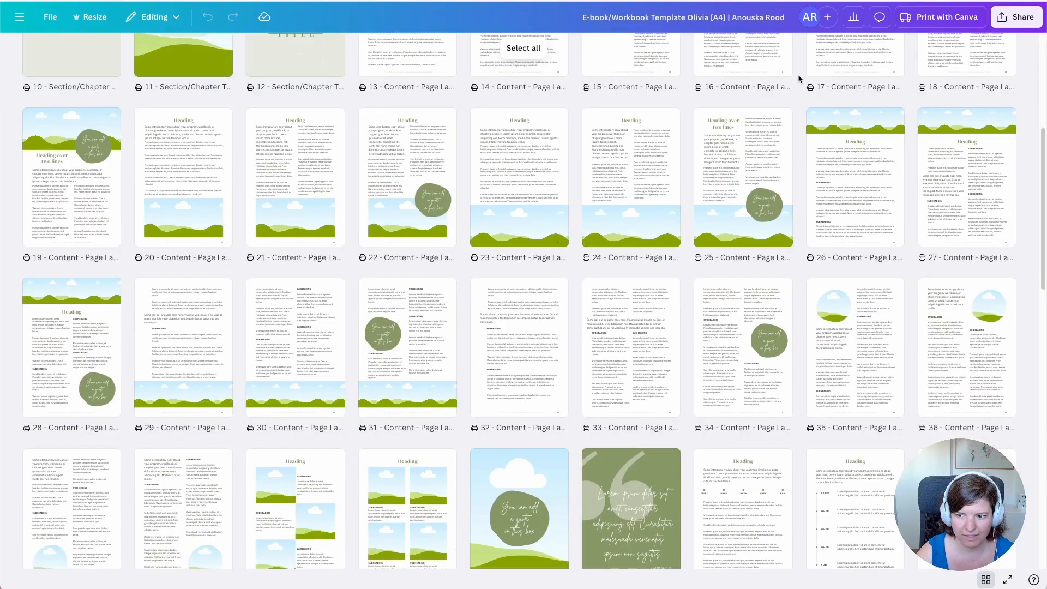
pyautogui.scroll(-10, 798, 82)
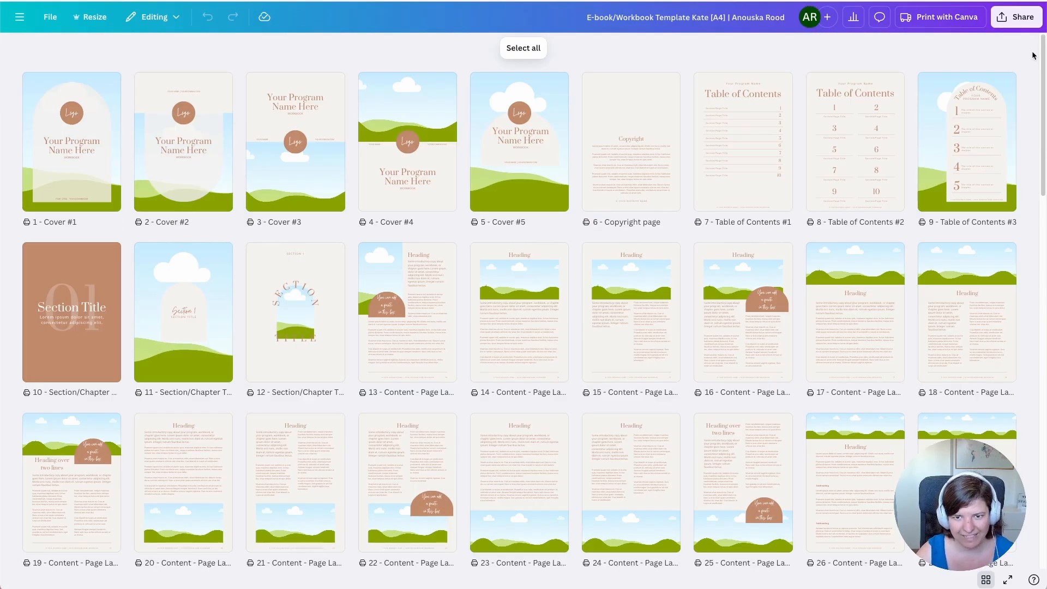
pyautogui.scroll(-8, 1032, 55)
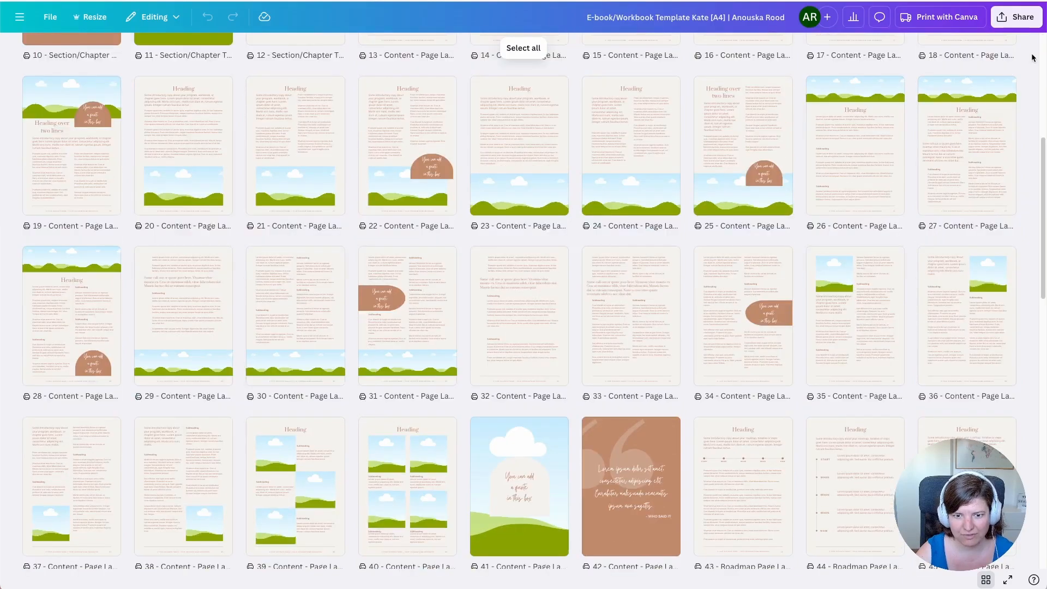
pyautogui.scroll(-12, 1030, 82)
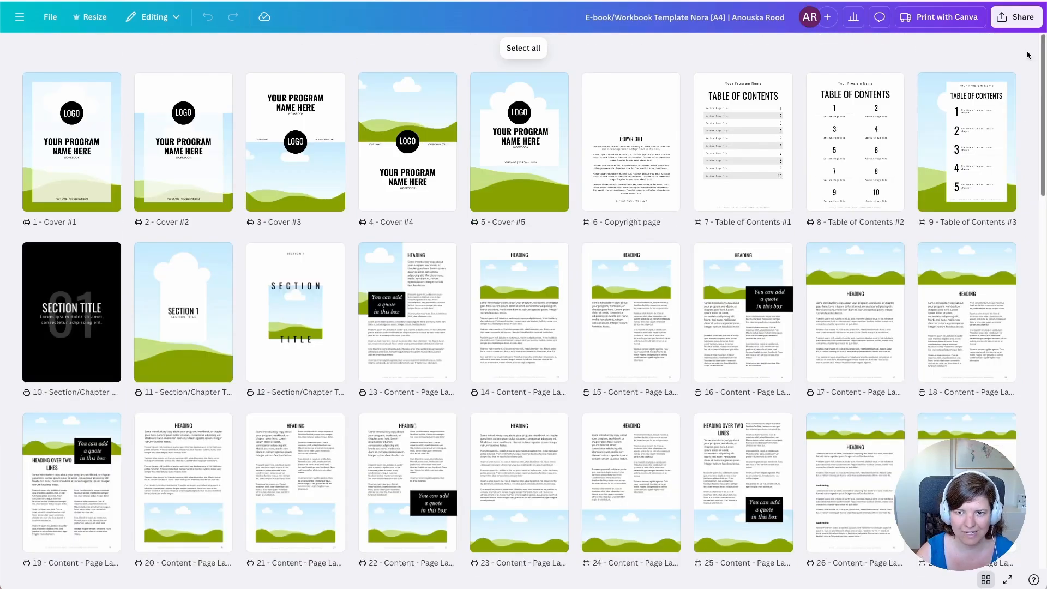
pyautogui.scroll(-12, 1027, 55)
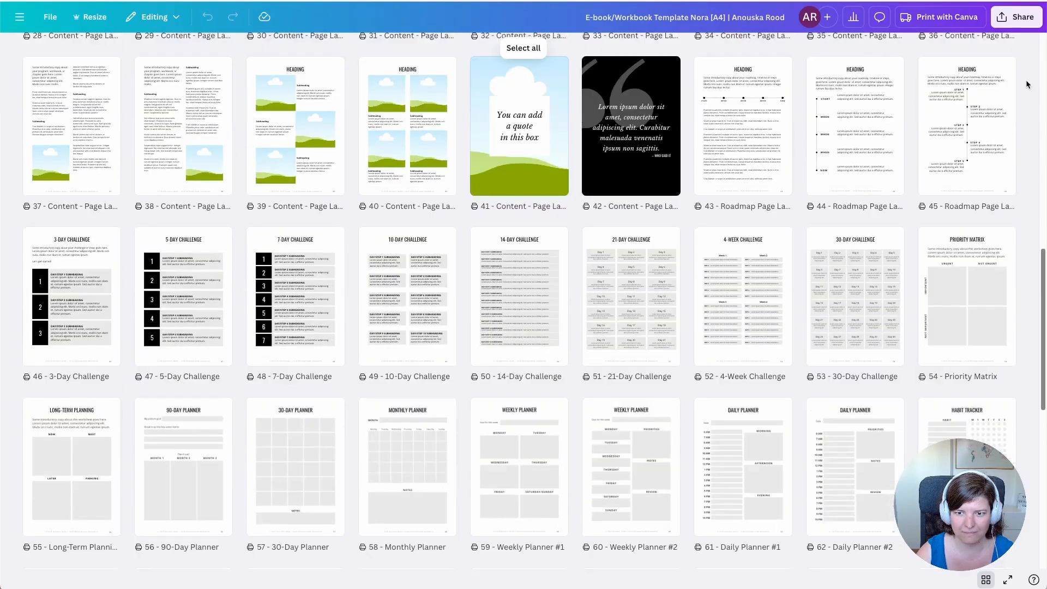
# - Download the "Fillable PDF tutorial" design as PDF Standard and save it to the Desktop as tutorial-pdf-canva.pdf
pyautogui.click(886, 226)
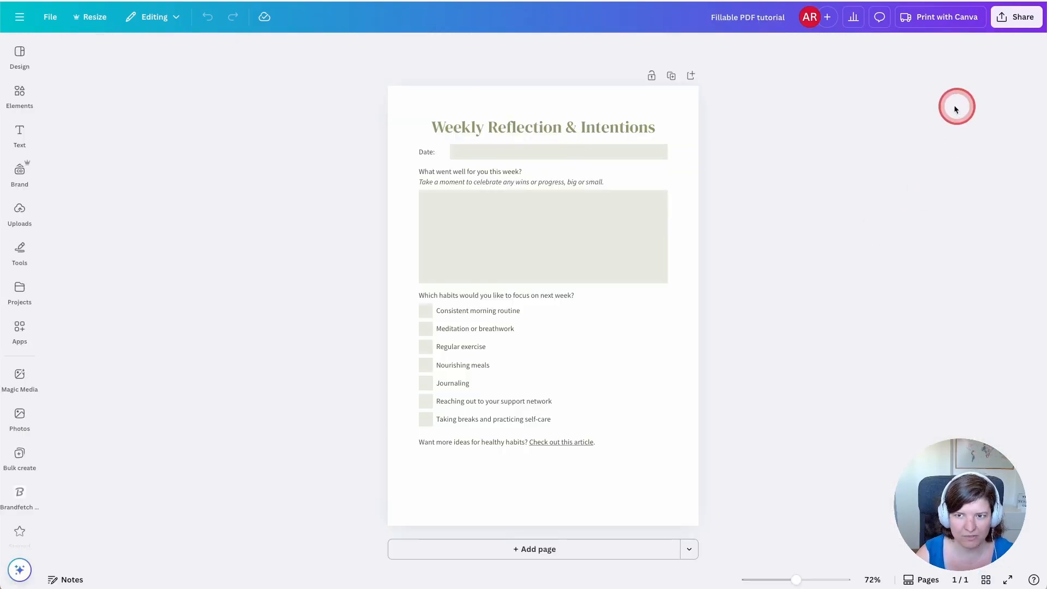
pyautogui.click(1015, 22)
pyautogui.click(849, 247)
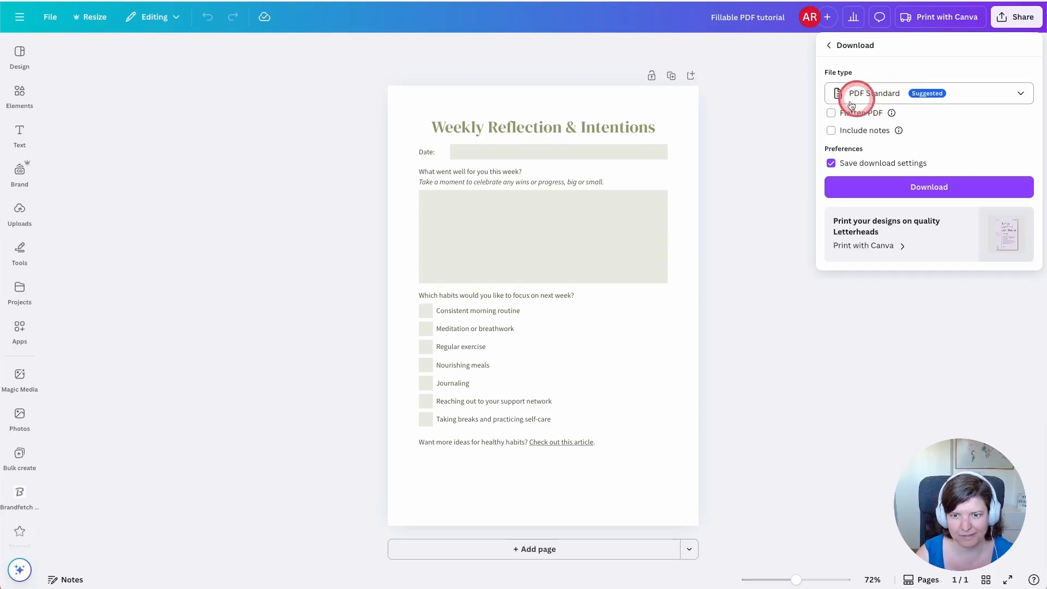
pyautogui.click(925, 189)
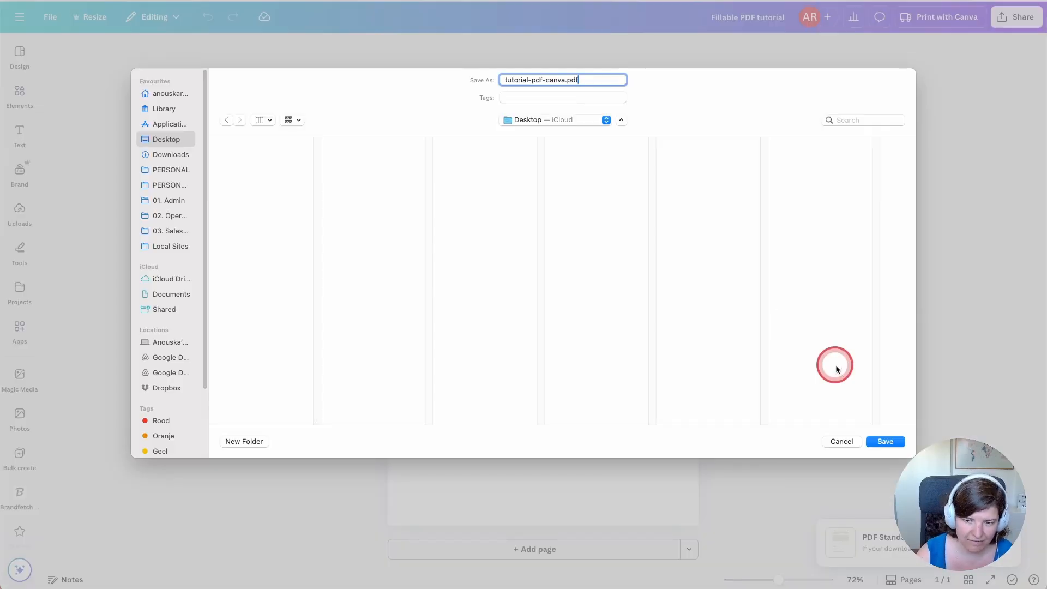
pyautogui.click(889, 440)
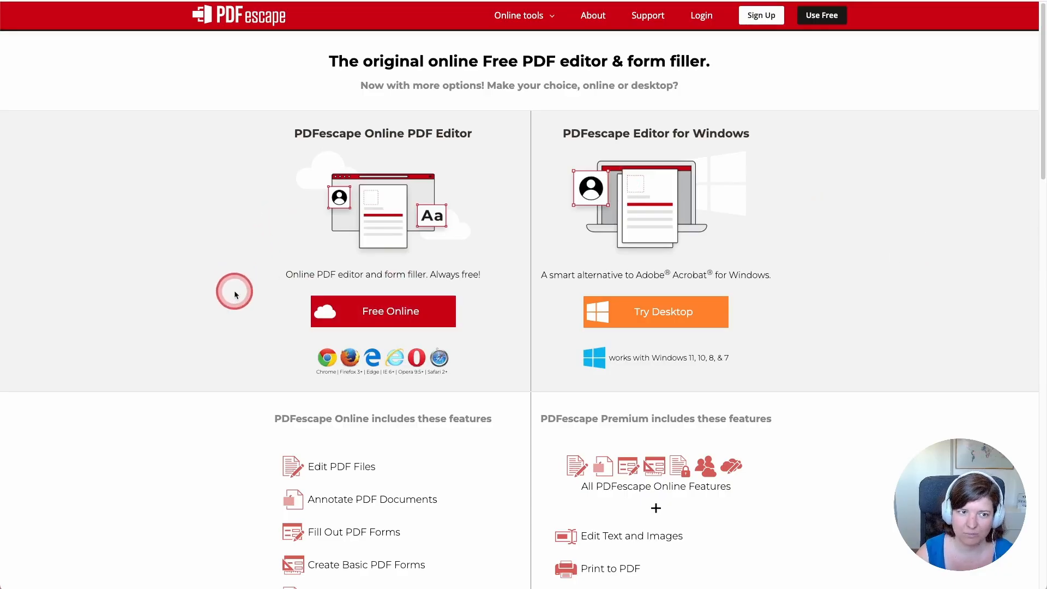
# - Switch to PDFescape's free online editor and upload the saved worksheet PDF
pyautogui.click(387, 315)
pyautogui.click(475, 238)
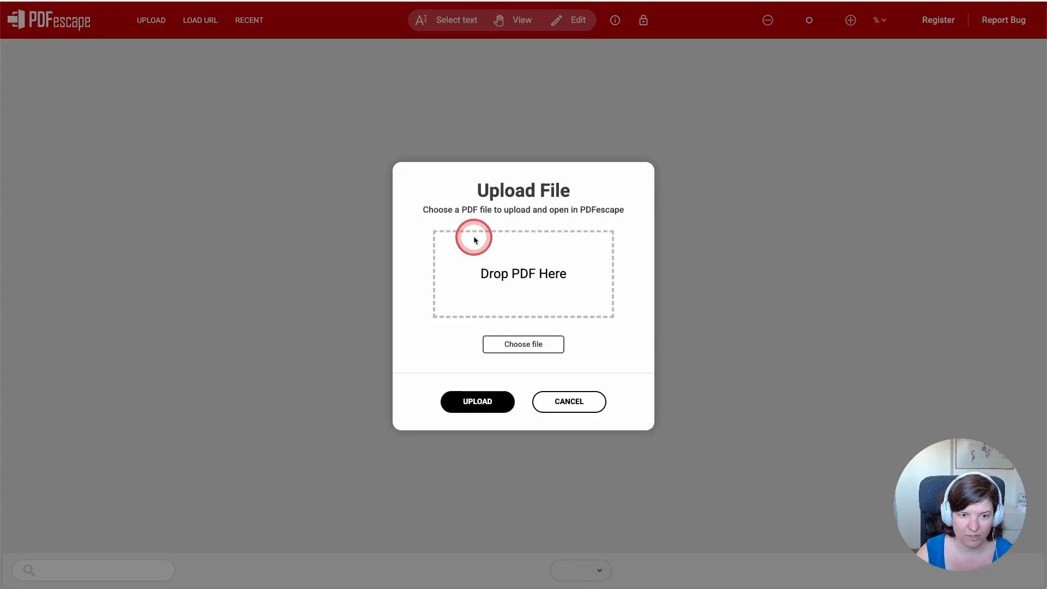
pyautogui.click(460, 276)
pyautogui.click(791, 441)
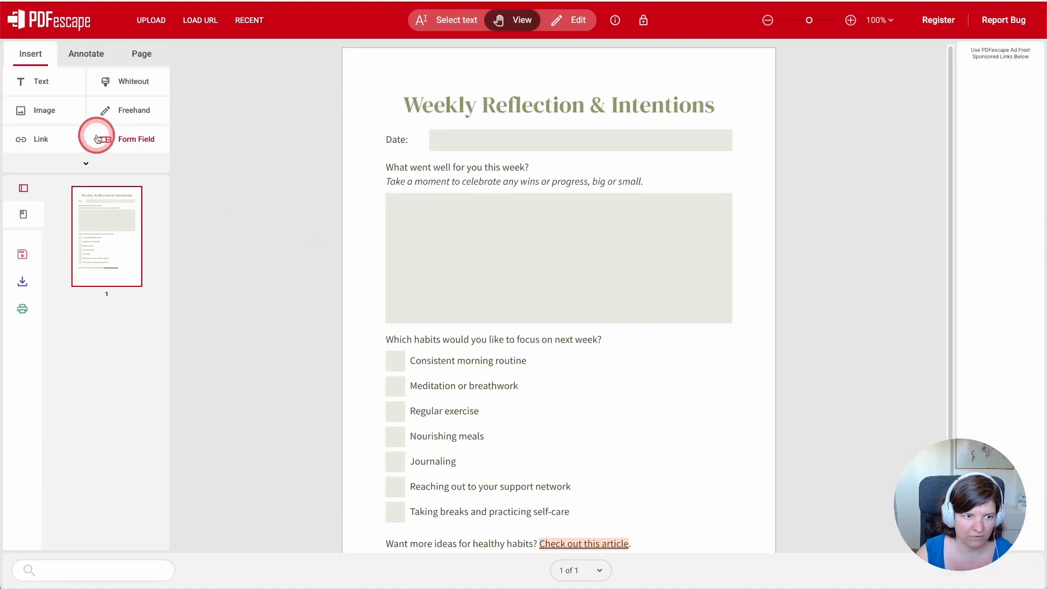
# - Add a text form field covering the box beside "Date:"
pyautogui.click(129, 140)
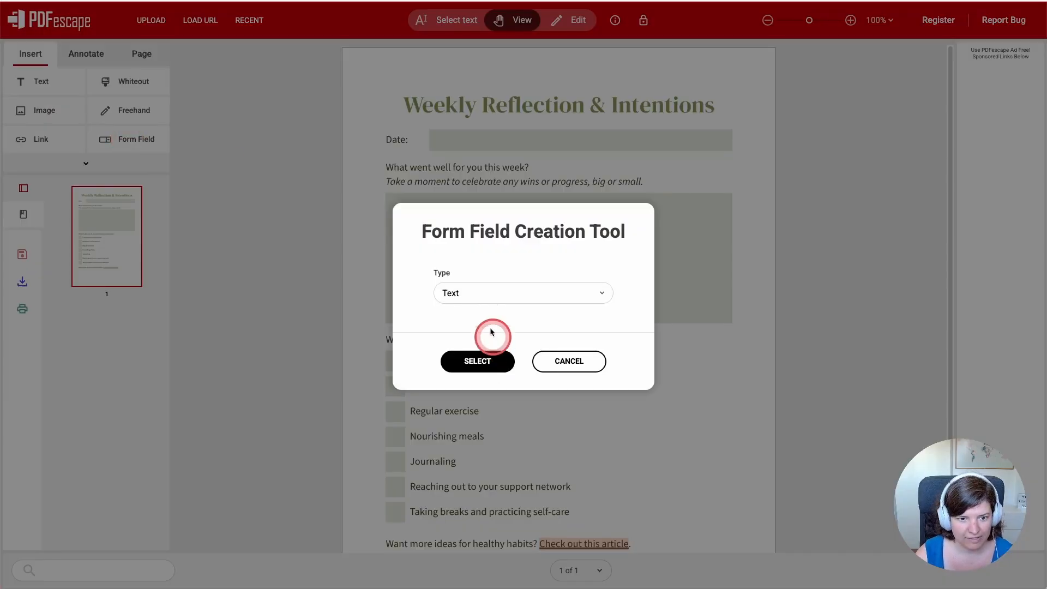
pyautogui.click(483, 364)
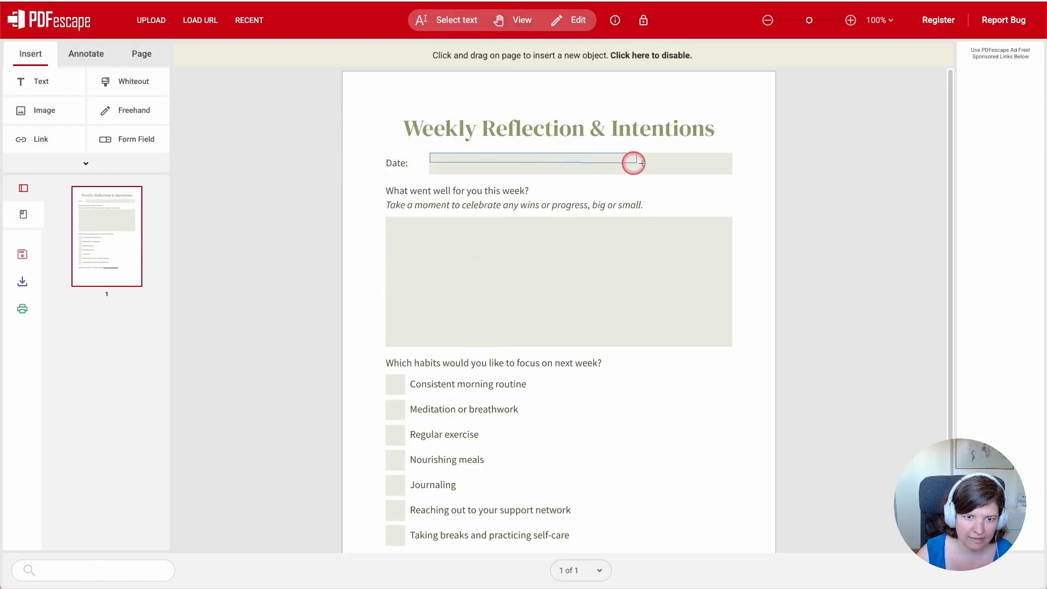
pyautogui.moveTo(633, 163); pyautogui.dragTo(730, 173)
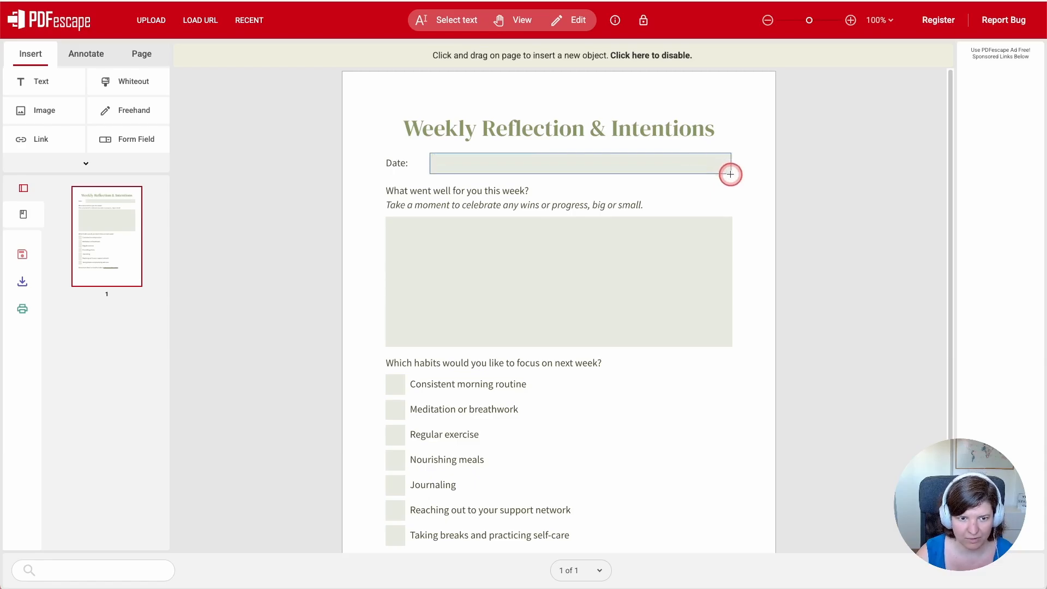
# - Add a second text form field and resize it to cover the whole answer box under "What went well for you this week?"
pyautogui.click(139, 140)
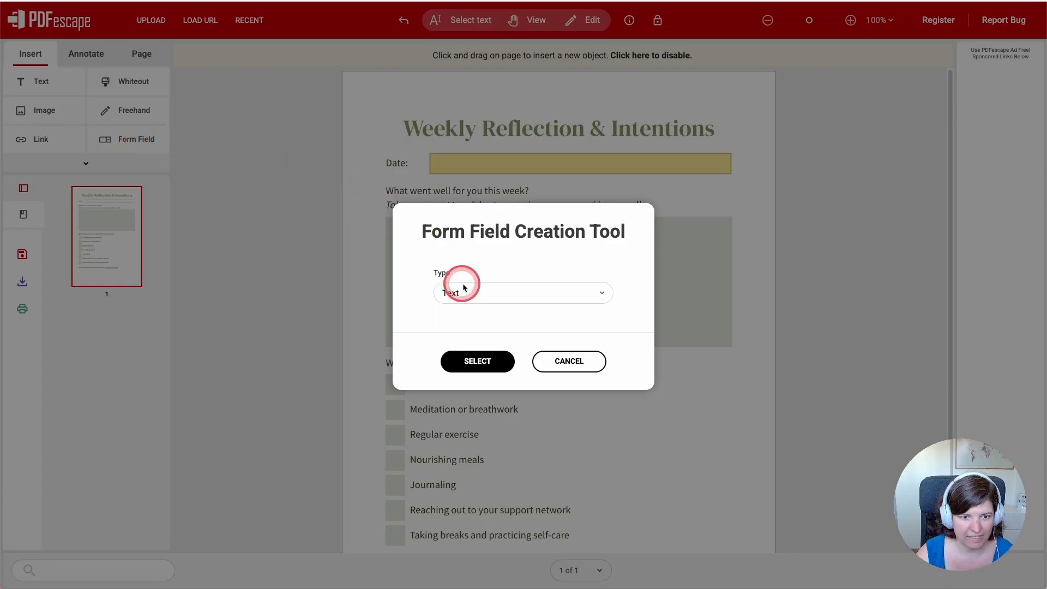
pyautogui.click(470, 362)
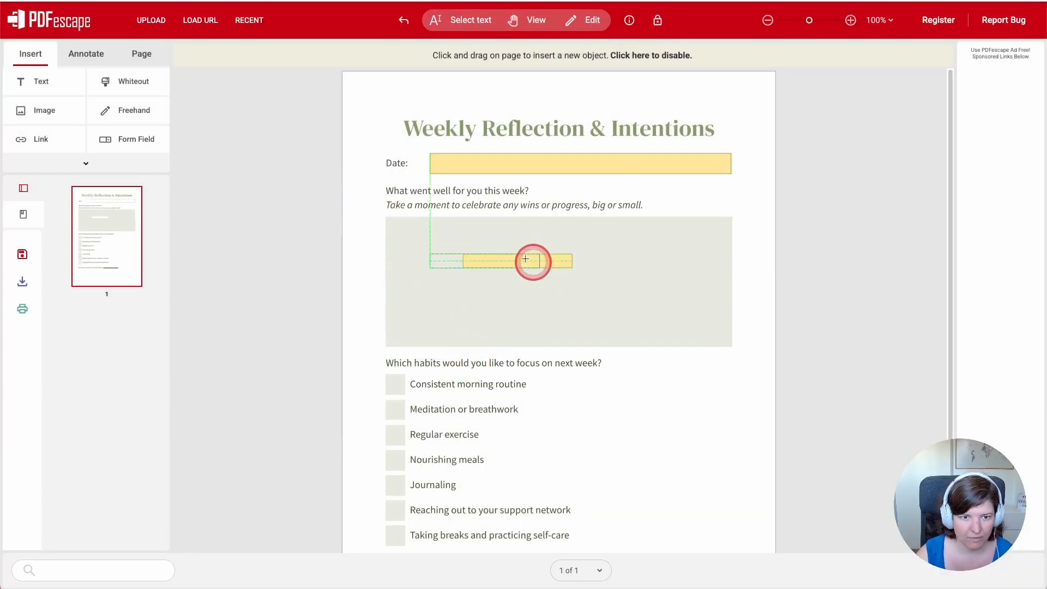
pyautogui.click(525, 259)
pyautogui.click(594, 21)
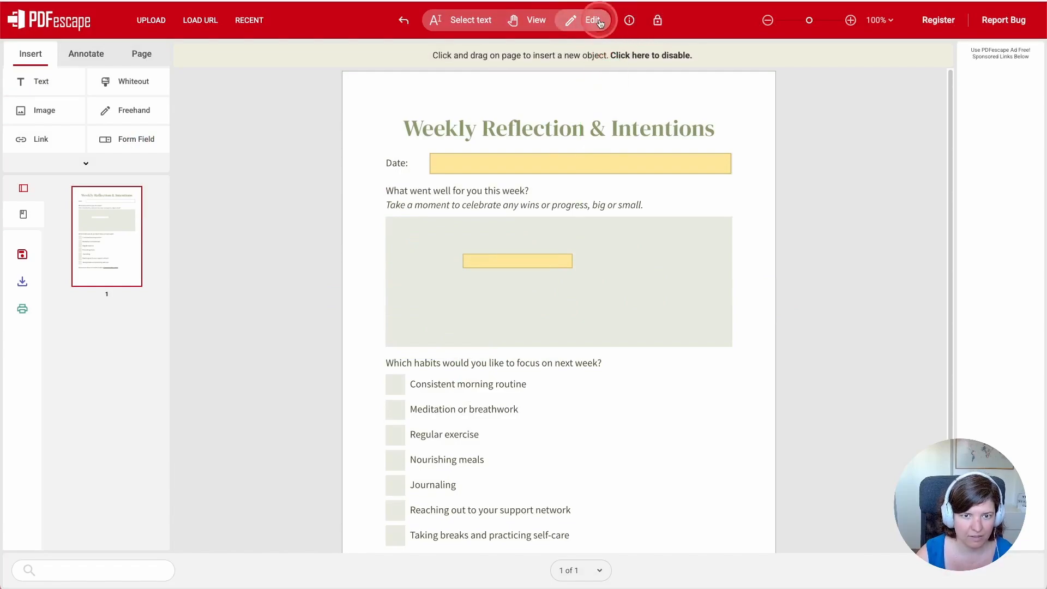
pyautogui.click(519, 239)
pyautogui.moveTo(461, 255); pyautogui.dragTo(386, 216)
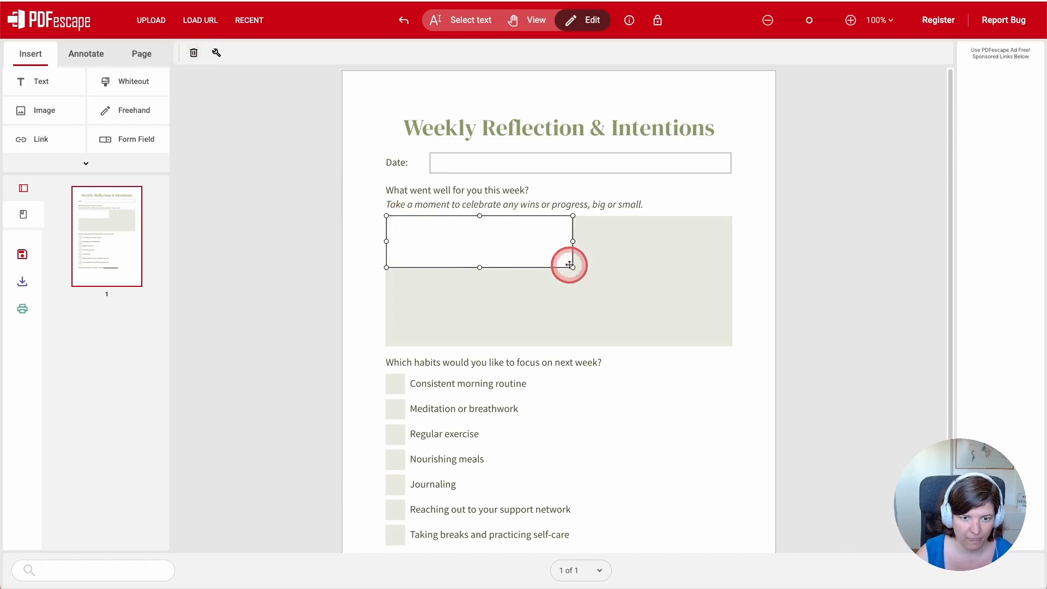
pyautogui.moveTo(573, 267); pyautogui.dragTo(733, 345)
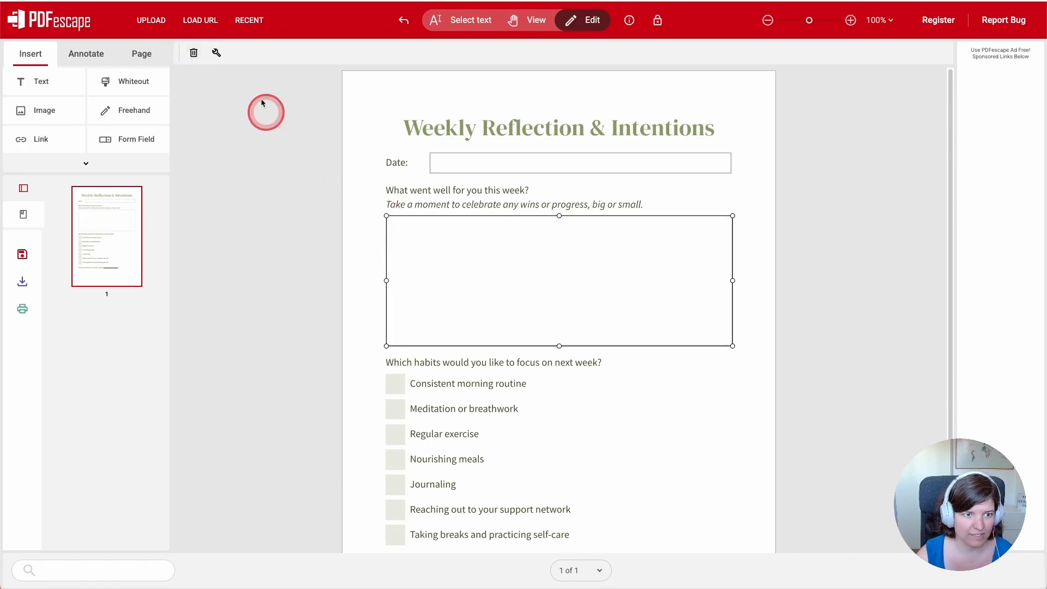
# - Make the large answer text field multi-line in its form field properties
pyautogui.click(217, 55)
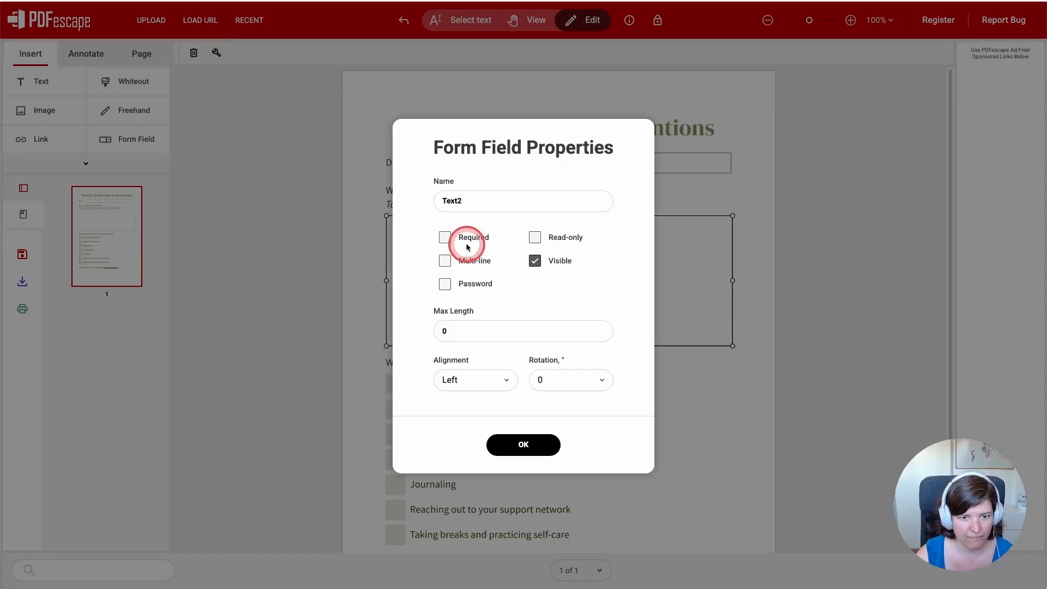
pyautogui.click(444, 260)
pyautogui.click(532, 443)
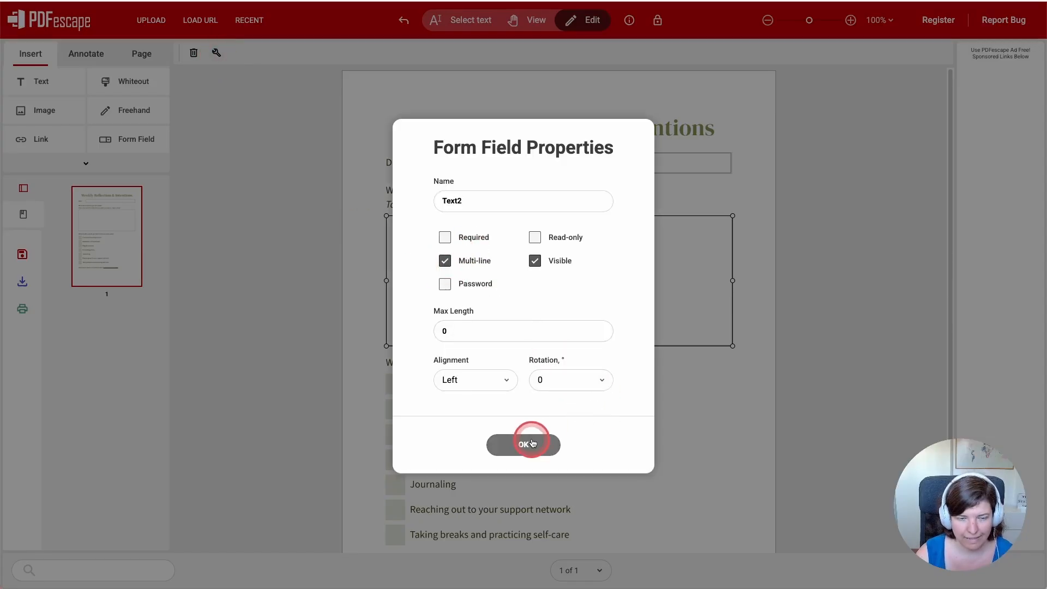
# - Add a checkbox form field over each of the seven habit squares, from "Consistent morning routine" to "Taking breaks and practicing self-care"
pyautogui.click(145, 138)
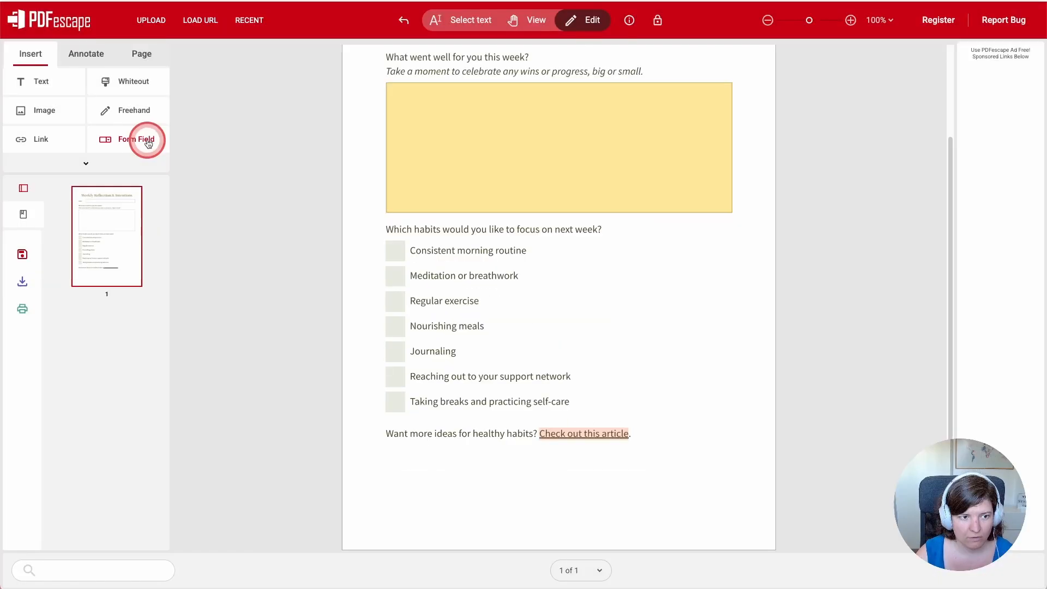
pyautogui.click(487, 294)
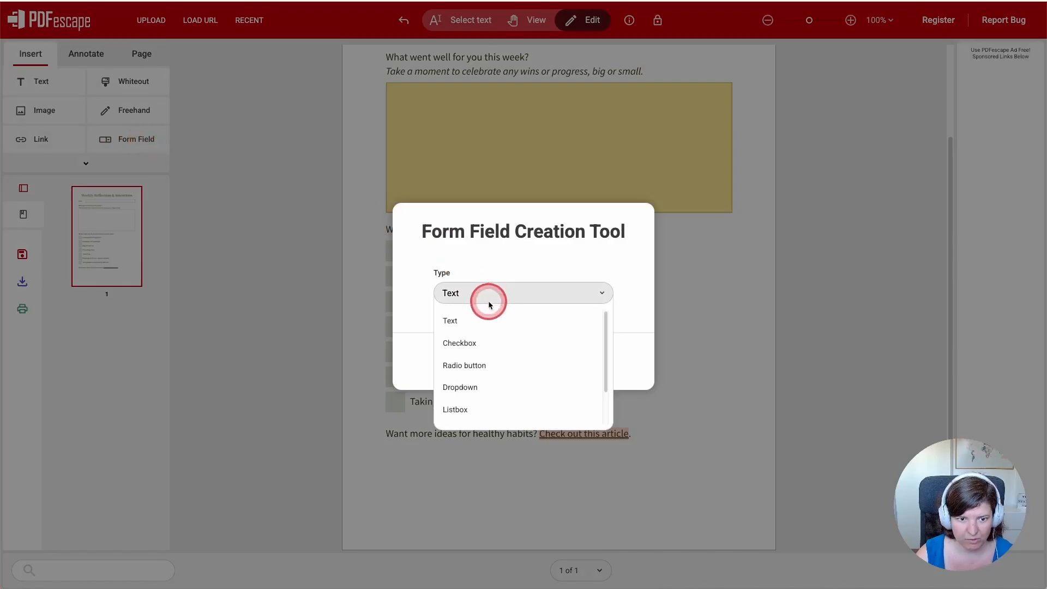
pyautogui.click(459, 342)
pyautogui.click(475, 359)
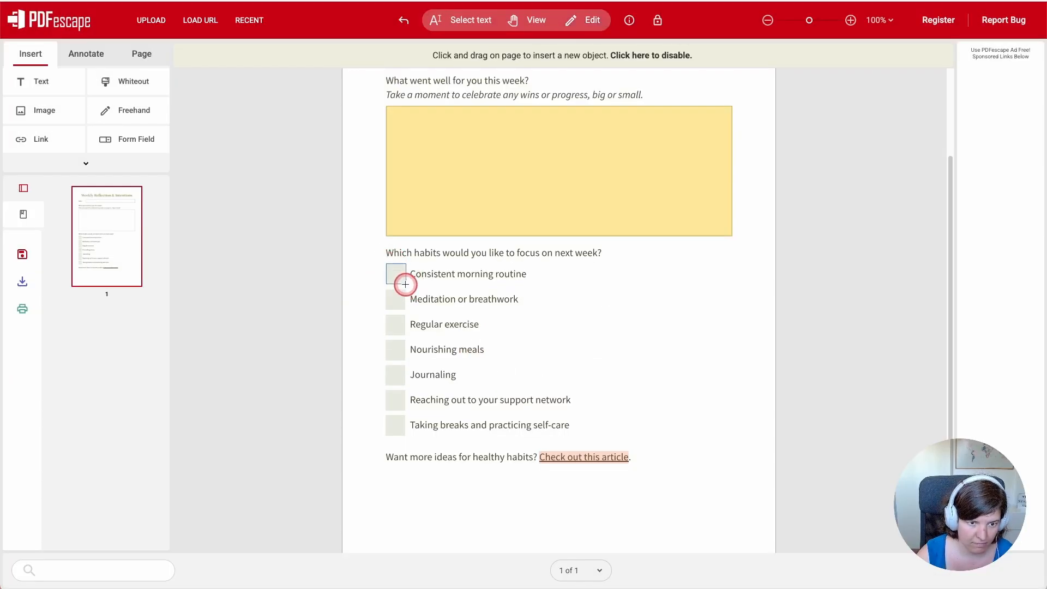
pyautogui.moveTo(386, 264); pyautogui.dragTo(405, 284)
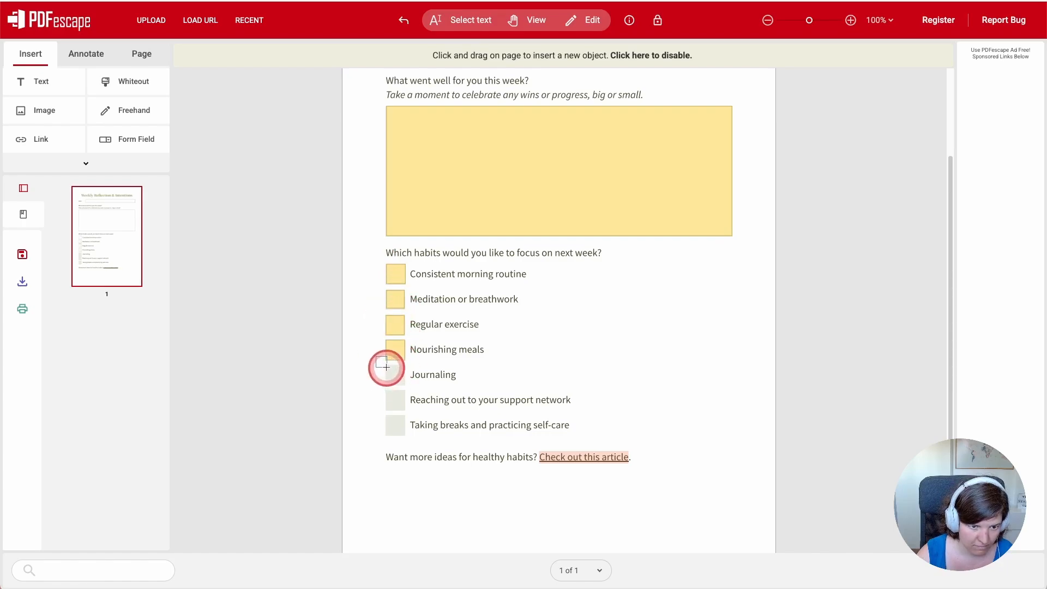
pyautogui.moveTo(404, 385); pyautogui.dragTo(402, 436)
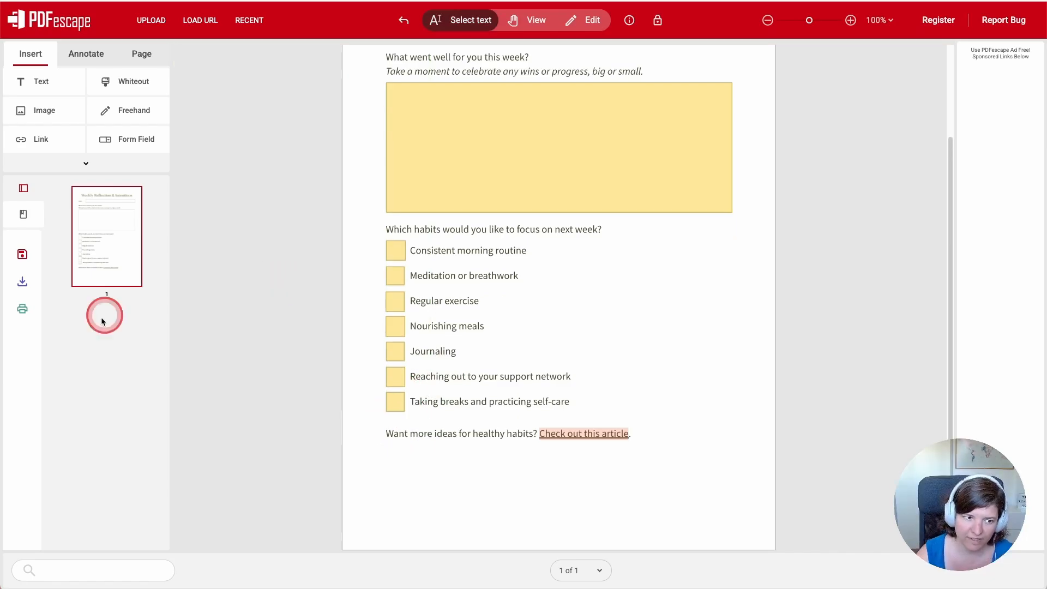
# - Download the edited worksheet to the Desktop as tutorial-pdf-fillable
pyautogui.click(22, 283)
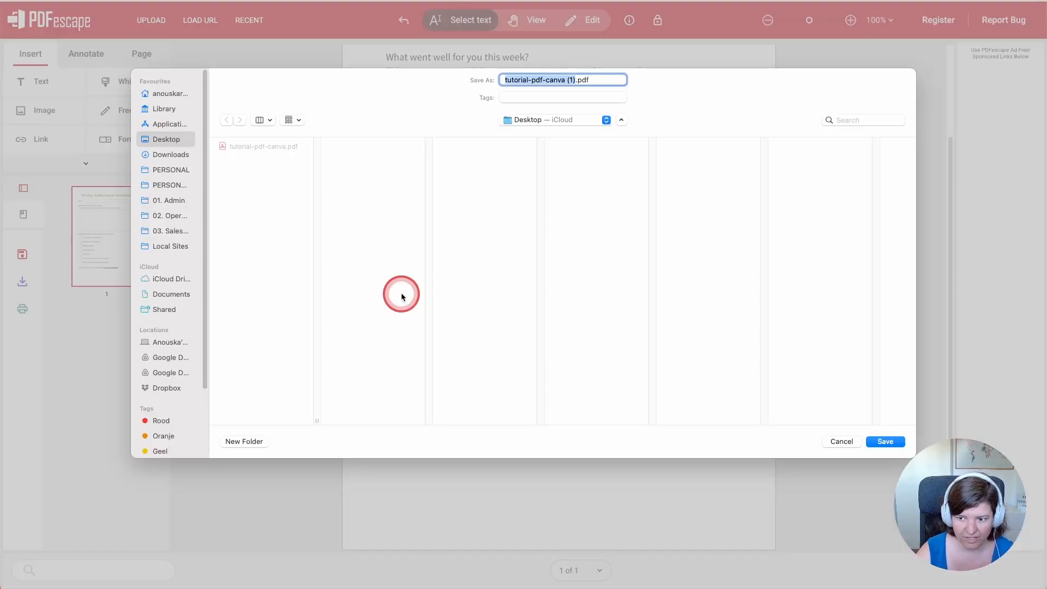
pyautogui.write('tutorial-pdf-fillable')
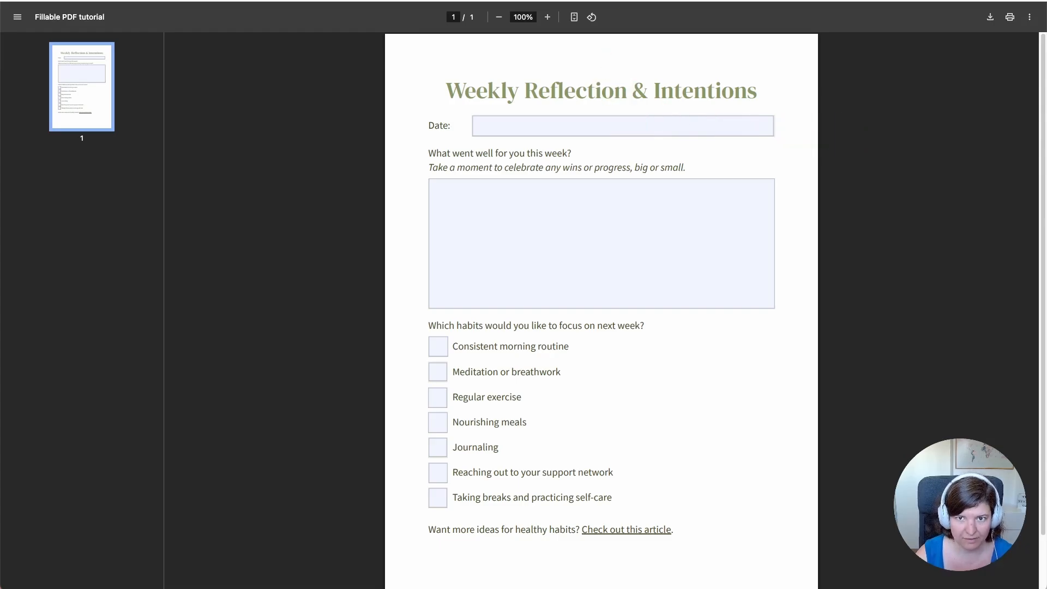
# - Open the fillable PDF in the browser, enter June 30, 2025 as the date, and fill the large answer box with Lorem ipsum text
pyautogui.click(700, 117)
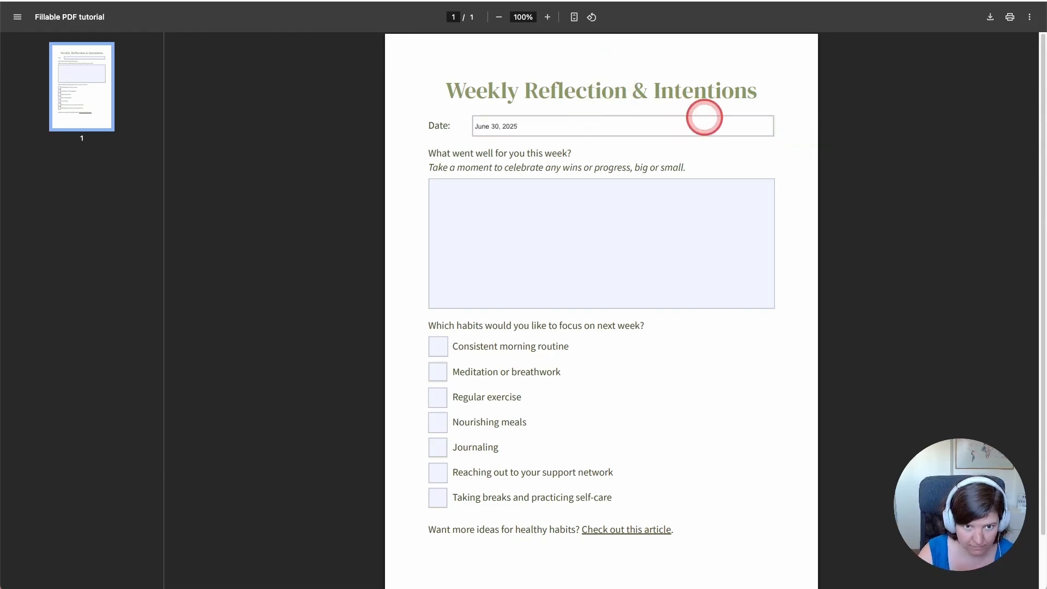
pyautogui.press('Tab')
pyautogui.write('Lorem ipsum dolor sit amet, consectetur adipiscing elit. Pellentesque in enim ac lacus rutrum finibus. Nulla facilisi. Cras aliquet porttitor ligula sed elementum. Nam vehicula mi libero, id cursus risus ornare vel. Phasellus pellentesque lectus vel metus semper ultrices. Sed eu nisi sagittis, dictum tortor semper, mattis arcu. Phasellus eleifend nisl in orci dapibus, et vehicula tellus placerat. Mauris pellentesque cursus quam. Cras egestas purus quis consectetur gravida. Donec ante nibh, tempus vel dolor a, tempor aliquet felis. Integer et vehicula dolor. Phasellus porttitor bibendum interdum. Maecenas fermentum vel lorem at aliquet. Cras massa elit, cursus in leo sit amet, vulputate efficitur ipsum. Nam eget porttitor arcu, ac faucibus metus.')
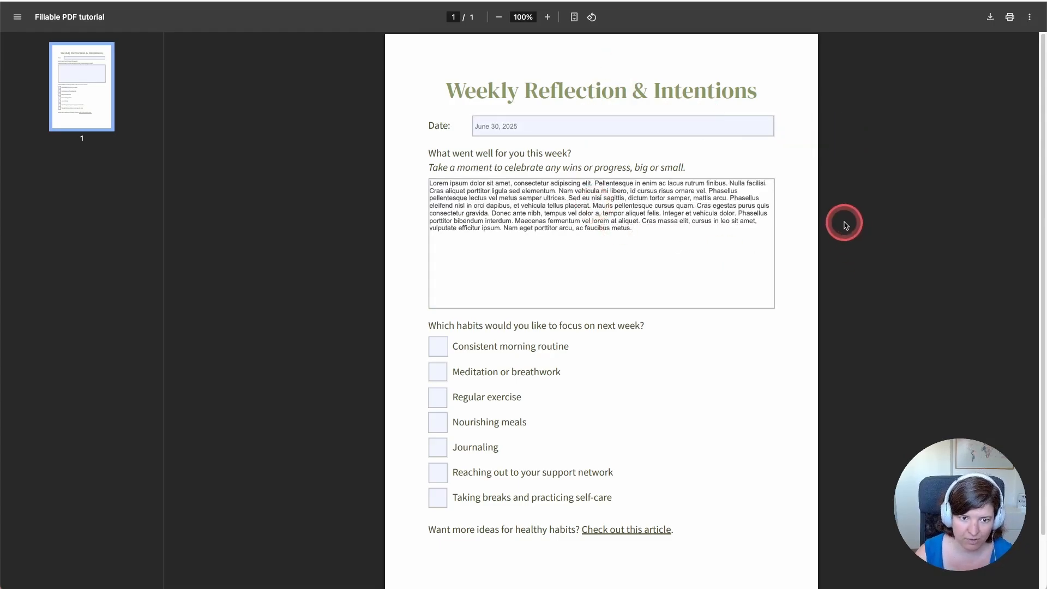
# - Tick all seven habit checkboxes under "Which habits would you like to focus on next week?"
pyautogui.click(436, 347)
pyautogui.click(436, 371)
pyautogui.click(436, 397)
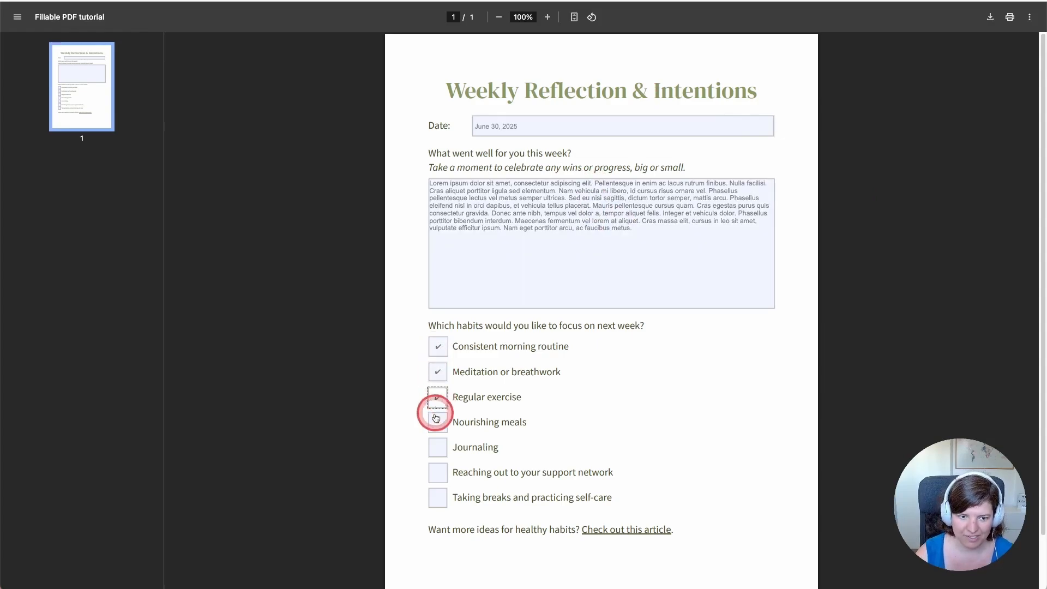
pyautogui.click(436, 422)
pyautogui.click(437, 448)
pyautogui.click(437, 473)
pyautogui.click(437, 497)
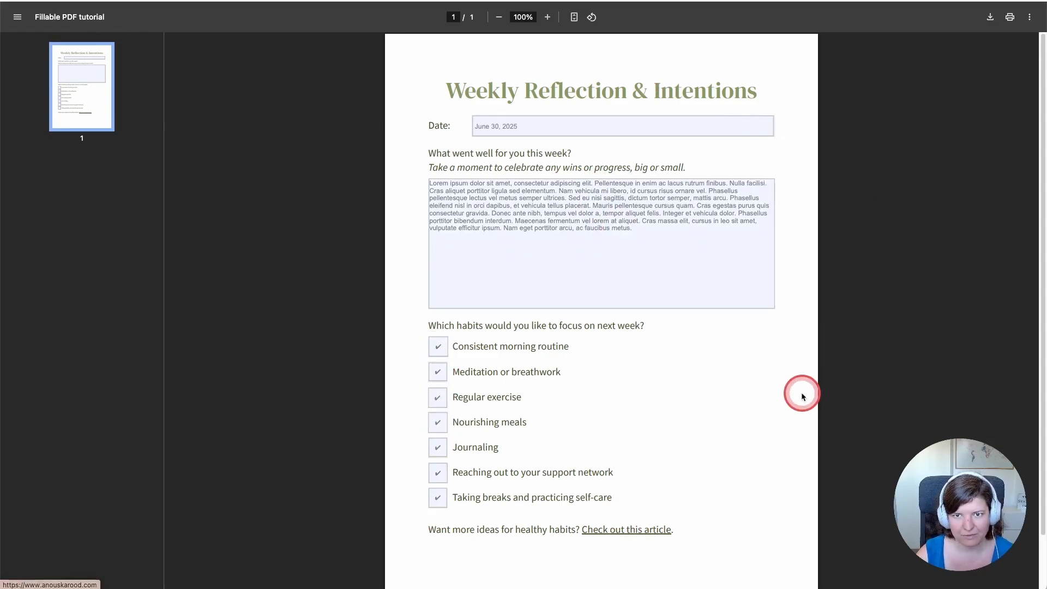